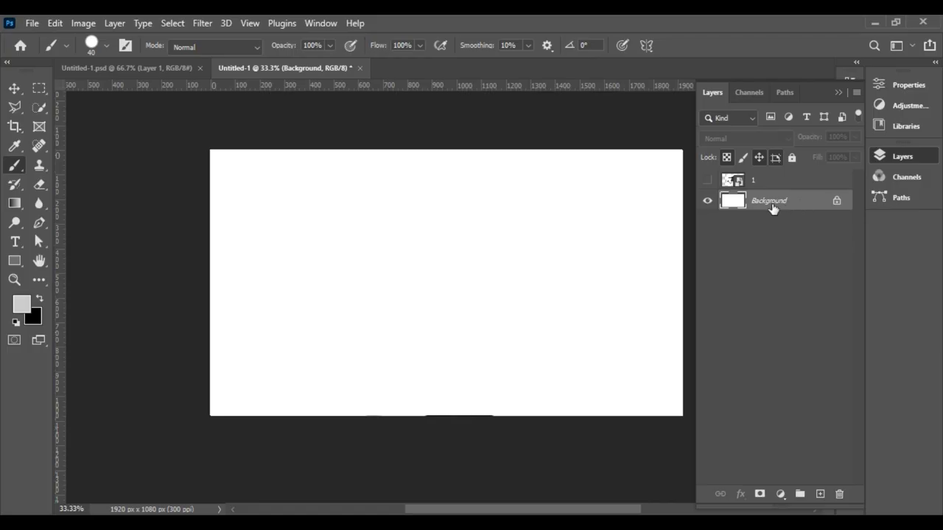
- Type a grey serif 'S' on the canvas above the Background layer
{"action": "left_click", "coordinate": [771, 274]}
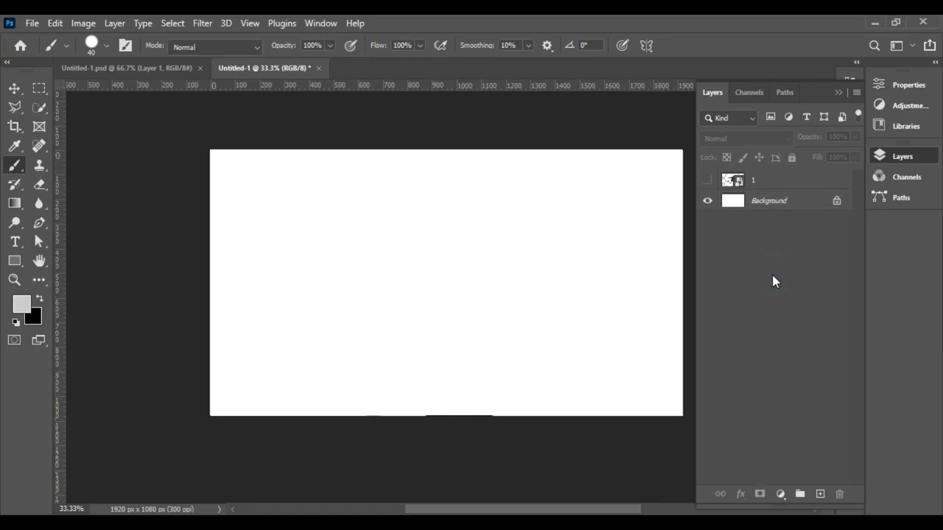
{"action": "left_click", "coordinate": [772, 203]}
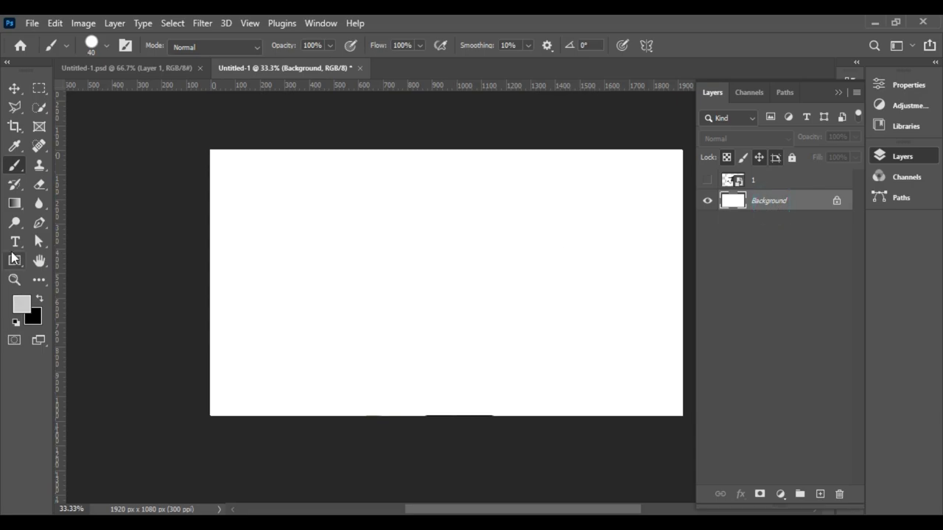
{"action": "left_click", "coordinate": [15, 241]}
{"action": "left_click", "coordinate": [339, 269]}
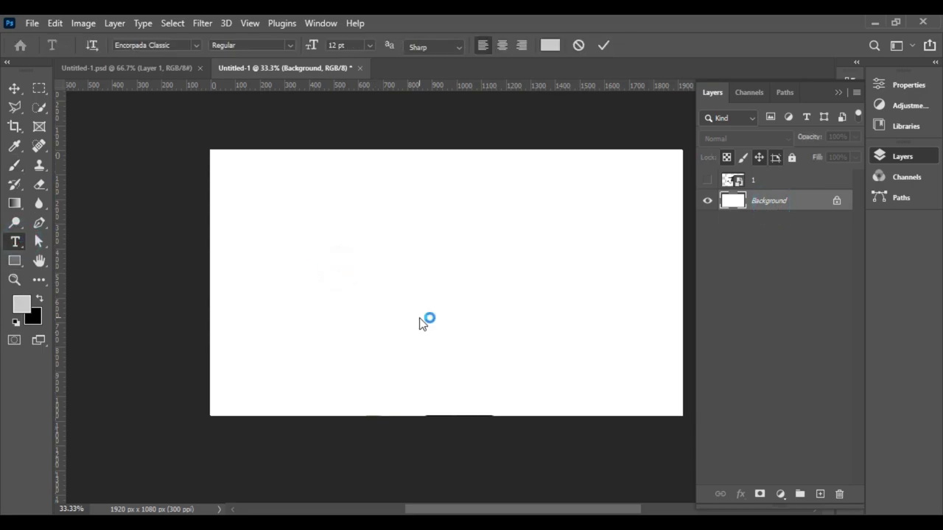
{"action": "type", "text": "S"}
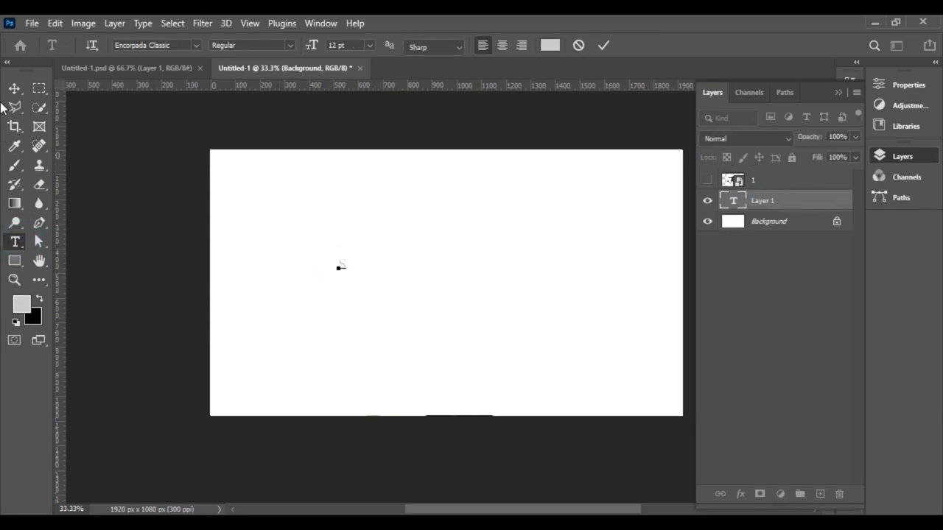
{"action": "left_click", "coordinate": [15, 89]}
- Scale the tiny S up until it fills the canvas height
{"action": "key", "text": "ctrl+t"}
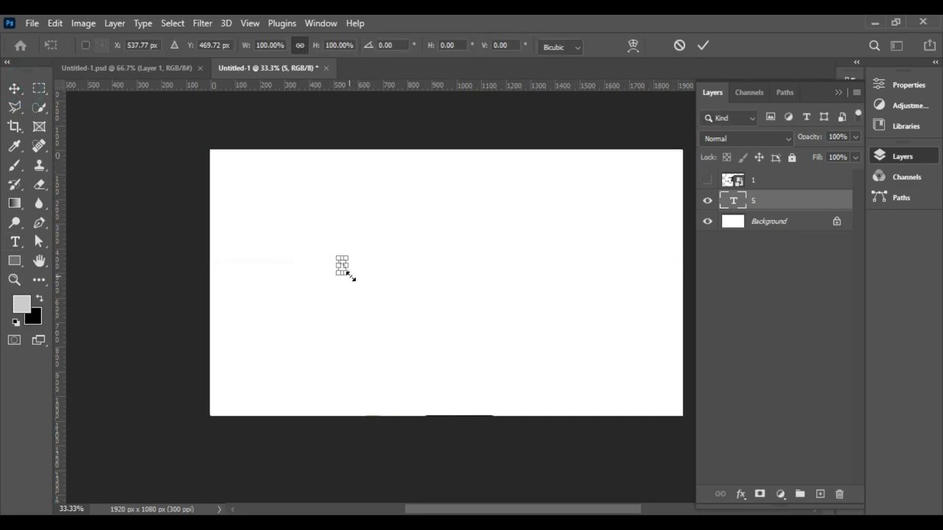
{"action": "left_click_drag", "start_coordinate": [351, 277], "coordinate": [479, 484]}
{"action": "left_click_drag", "start_coordinate": [422, 378], "coordinate": [445, 287]}
{"action": "left_click_drag", "start_coordinate": [493, 405], "coordinate": [531, 444]}
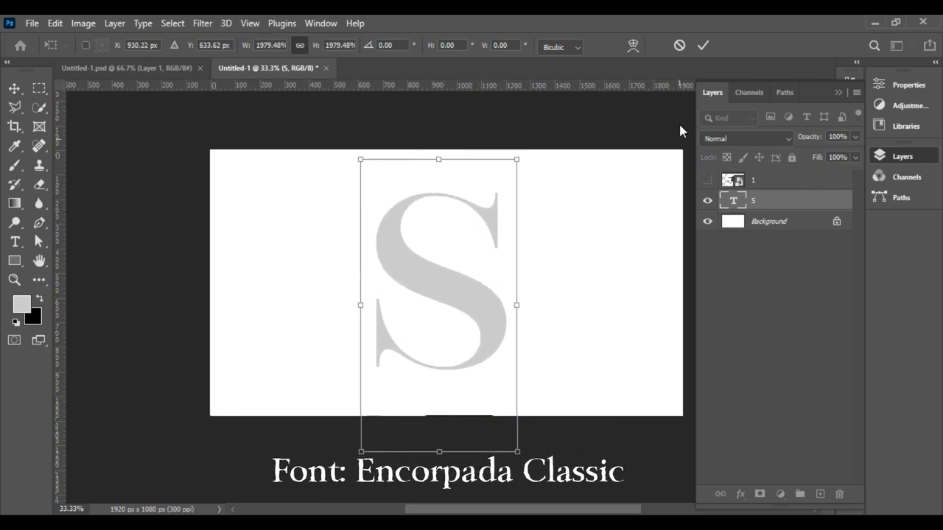
{"action": "left_click", "coordinate": [702, 45]}
- Centre the S horizontally and vertically on the canvas, then deselect
{"action": "left_click", "coordinate": [173, 23]}
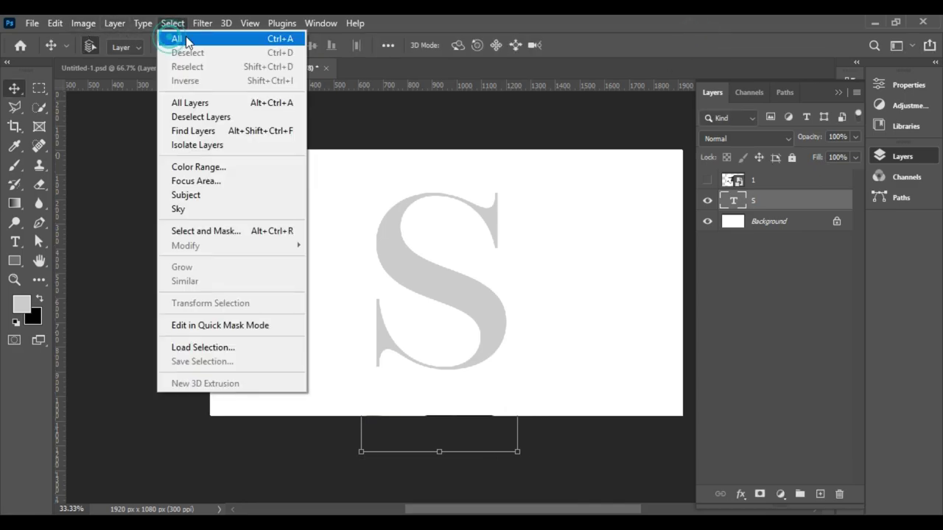
{"action": "left_click", "coordinate": [180, 38]}
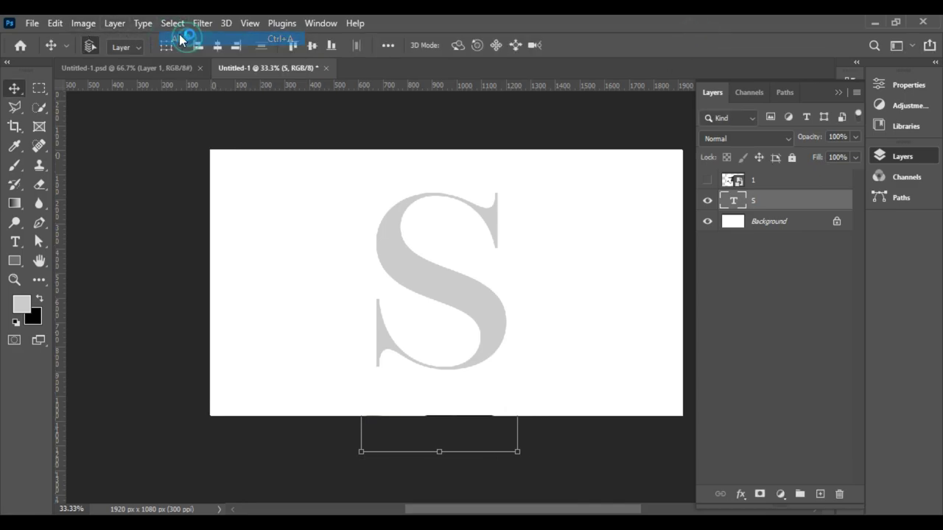
{"action": "left_click", "coordinate": [311, 46]}
{"action": "left_click", "coordinate": [217, 46]}
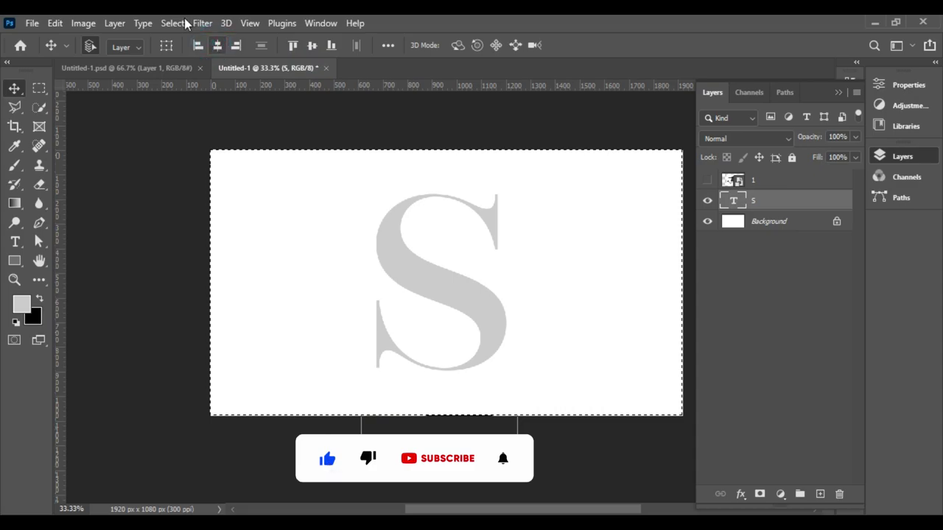
{"action": "left_click", "coordinate": [181, 23]}
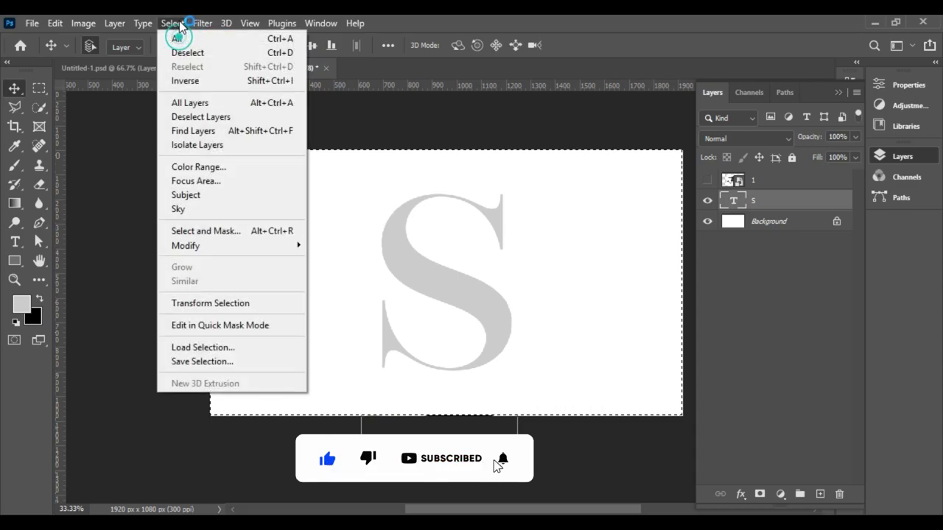
{"action": "left_click", "coordinate": [204, 53]}
{"action": "left_click", "coordinate": [783, 290]}
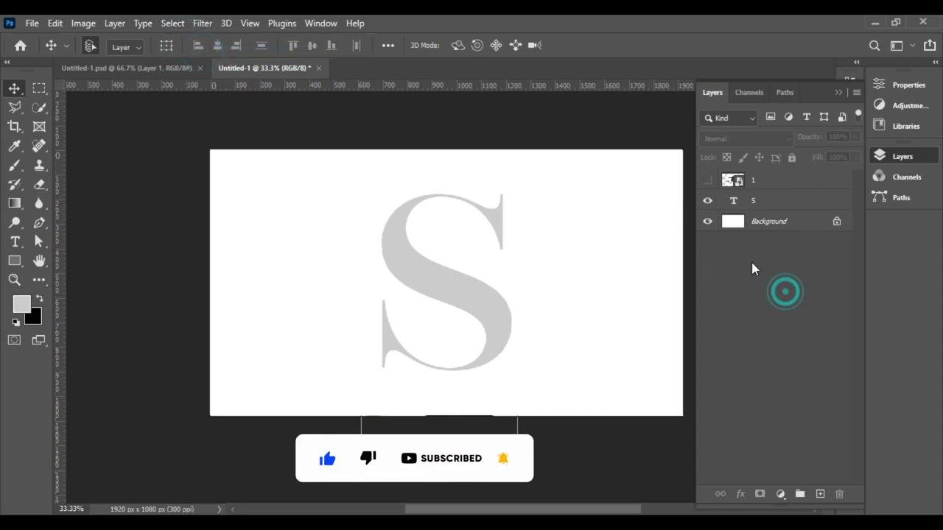
- Mask layer 1 to the man with Select Subject and convert it to a smart object
{"action": "left_click", "coordinate": [707, 179]}
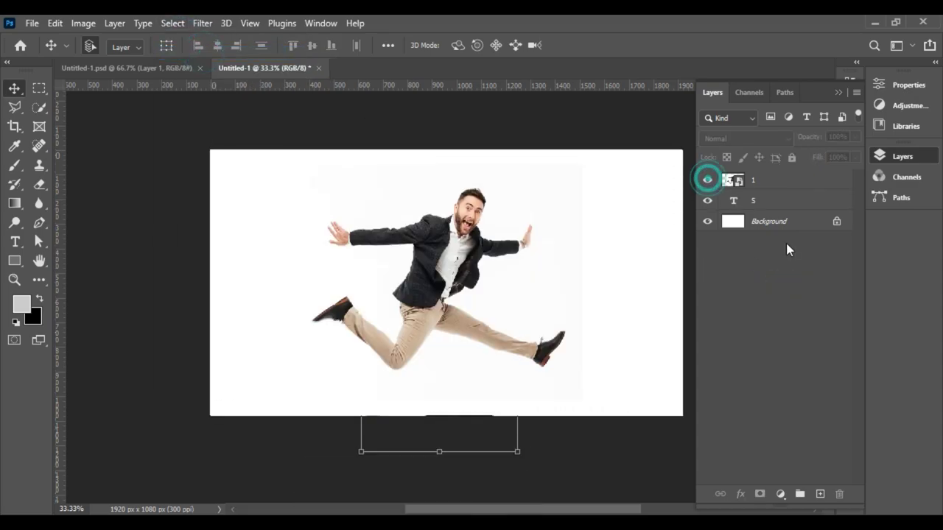
{"action": "left_click", "coordinate": [182, 23]}
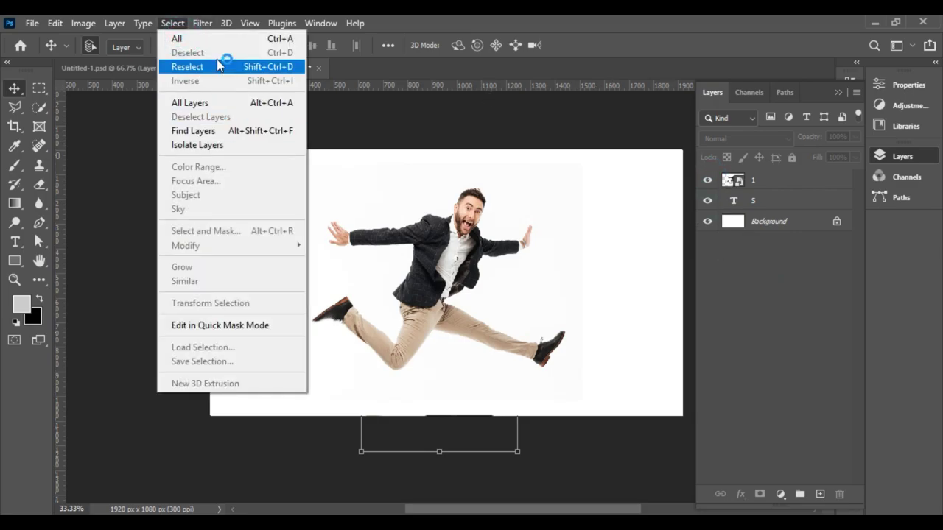
{"action": "left_click", "coordinate": [238, 66]}
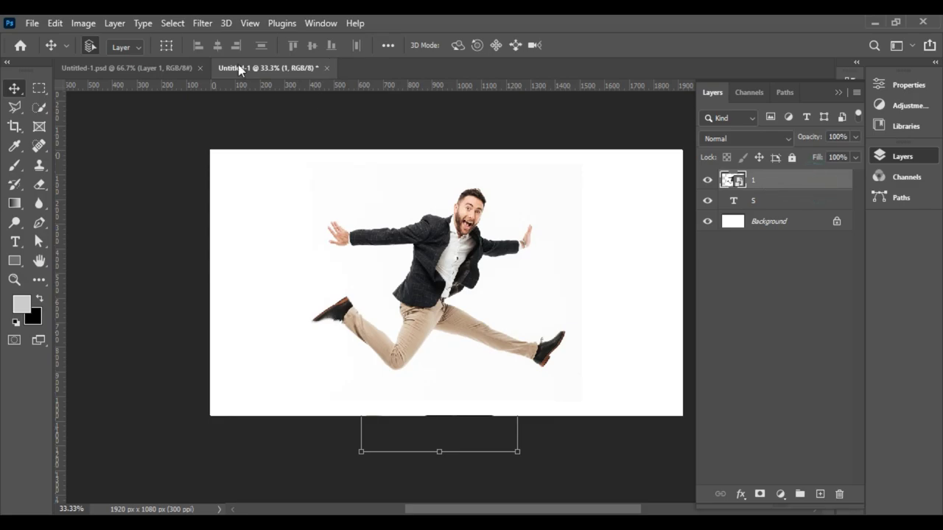
{"action": "left_click", "coordinate": [183, 23]}
{"action": "left_click", "coordinate": [231, 193]}
{"action": "left_click", "coordinate": [760, 494]}
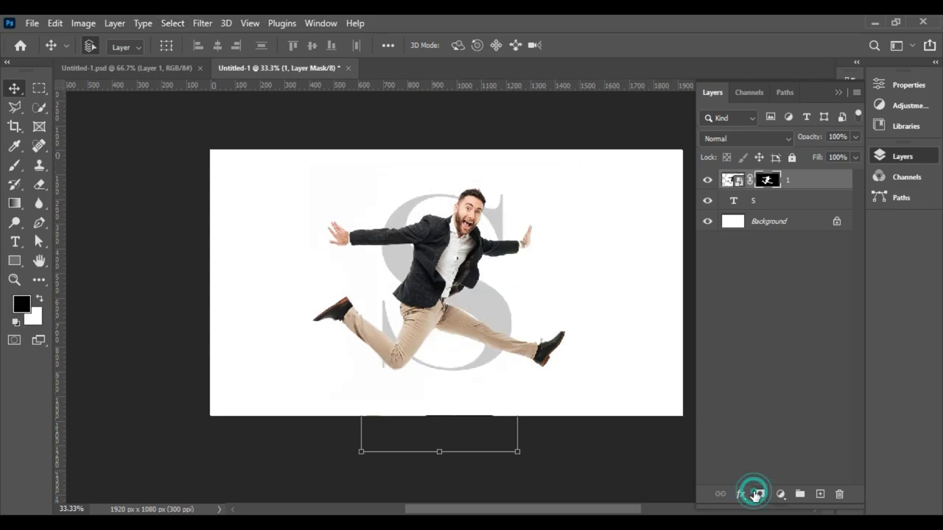
{"action": "right_click", "coordinate": [808, 183]}
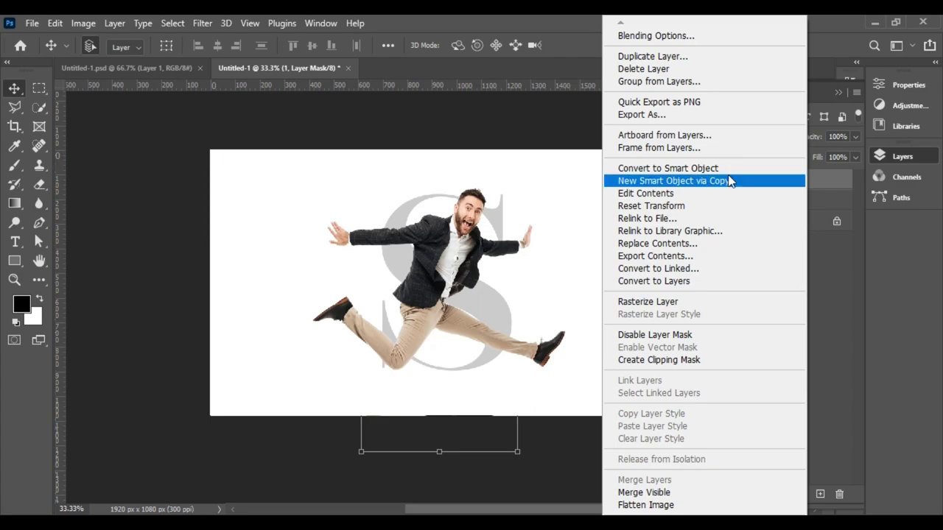
{"action": "left_click", "coordinate": [668, 167]}
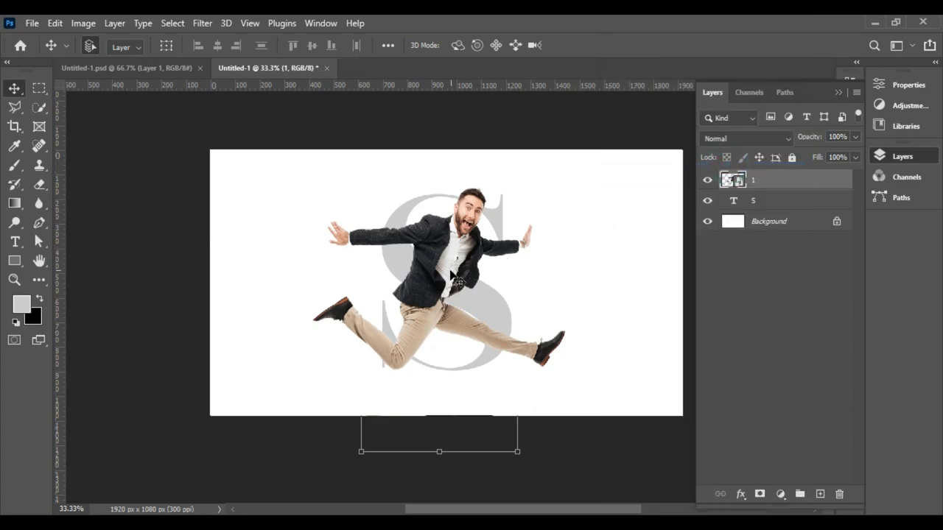
- Scale the cut-out man down to about 93.6% and nudge him slightly lower
{"action": "key", "text": "z"}
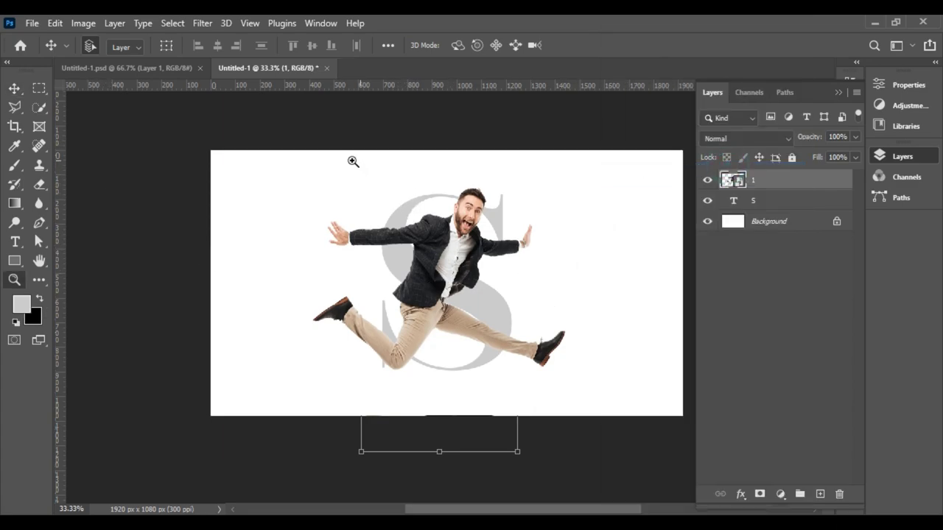
{"action": "left_click_drag", "start_coordinate": [288, 149], "coordinate": [595, 410]}
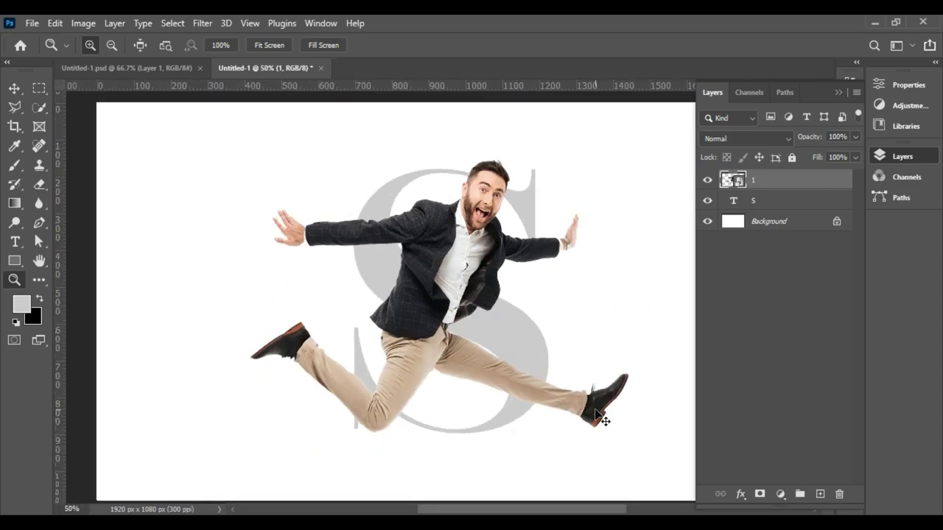
{"action": "left_click", "coordinate": [598, 412], "text": "alt"}
{"action": "key", "text": "h"}
{"action": "left_click_drag", "start_coordinate": [581, 369], "coordinate": [547, 371]}
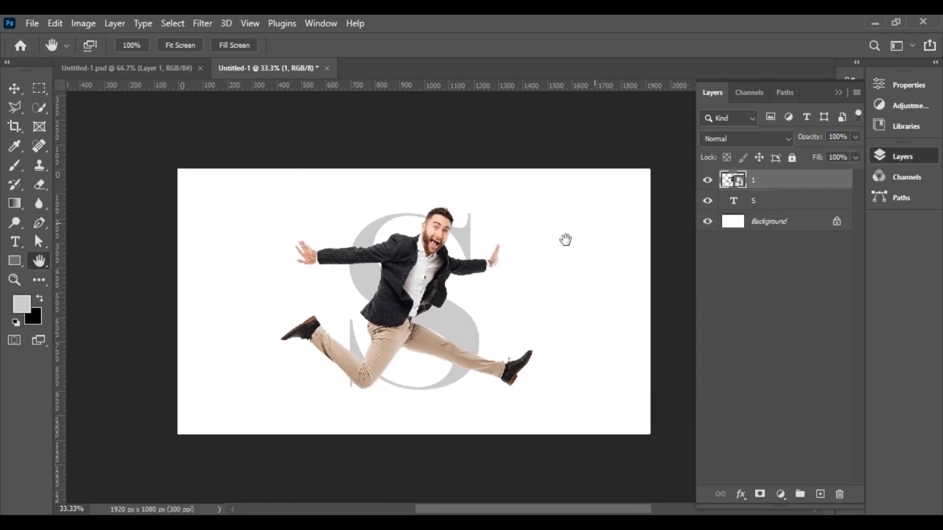
{"action": "left_click", "coordinate": [14, 88]}
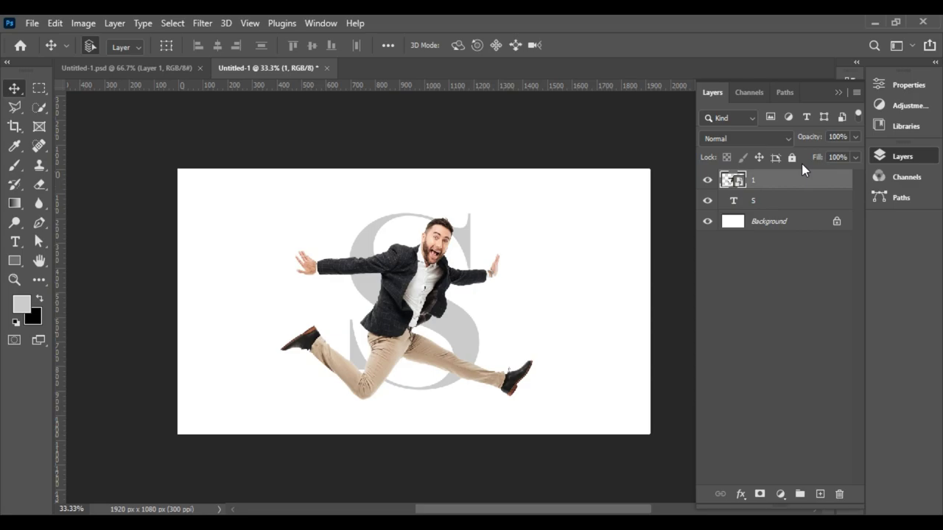
{"action": "key", "text": "ctrl+t"}
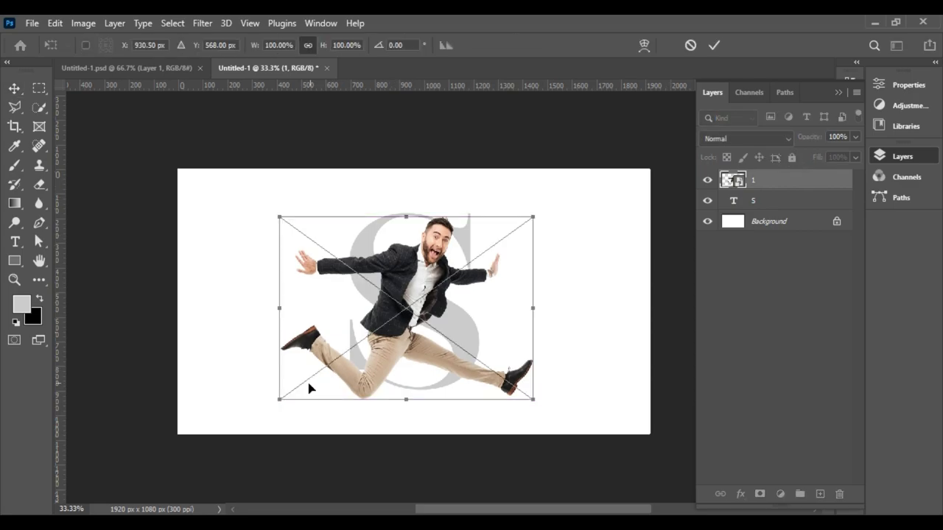
{"action": "left_click_drag", "start_coordinate": [279, 400], "coordinate": [302, 397]}
{"action": "key", "text": "Down"}
{"action": "key", "text": "Down"}
{"action": "key", "text": "Down"}
{"action": "key", "text": "Down"}
{"action": "key", "text": "Down"}
{"action": "key", "text": "Down"}
{"action": "key", "text": "Down"}
{"action": "key", "text": "Down"}
{"action": "key", "text": "Down"}
{"action": "key", "text": "Down"}
{"action": "key", "text": "Down"}
{"action": "key", "text": "Down"}
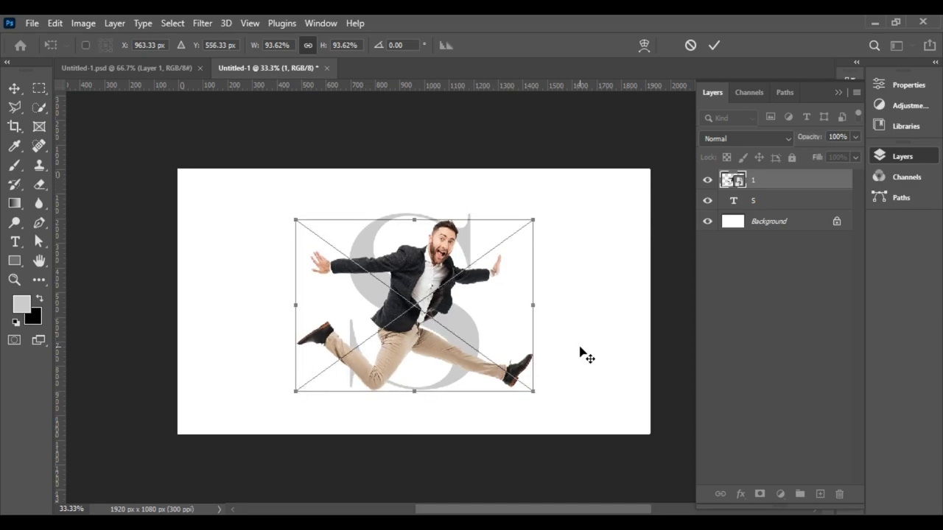
{"action": "key", "text": "Return"}
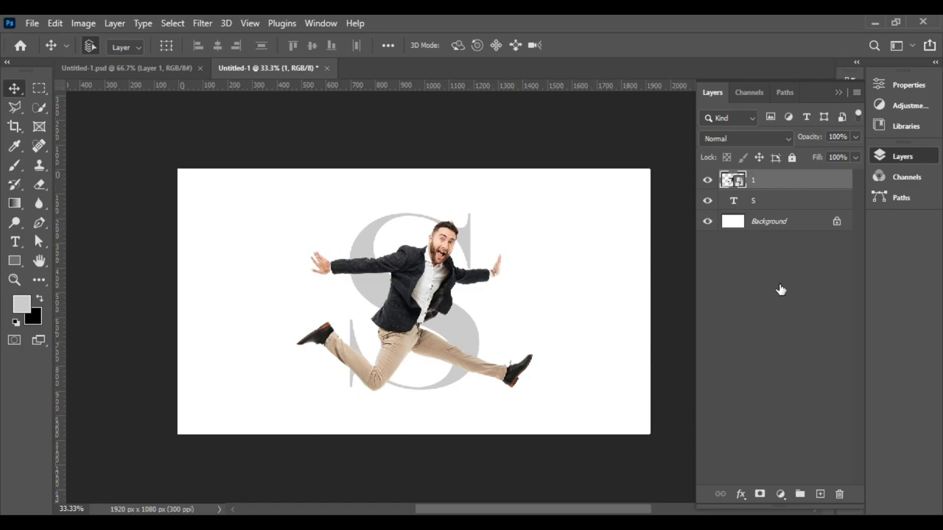
- Add a mask to layer 1 and load the S outline as a selection
{"action": "left_click", "coordinate": [759, 494]}
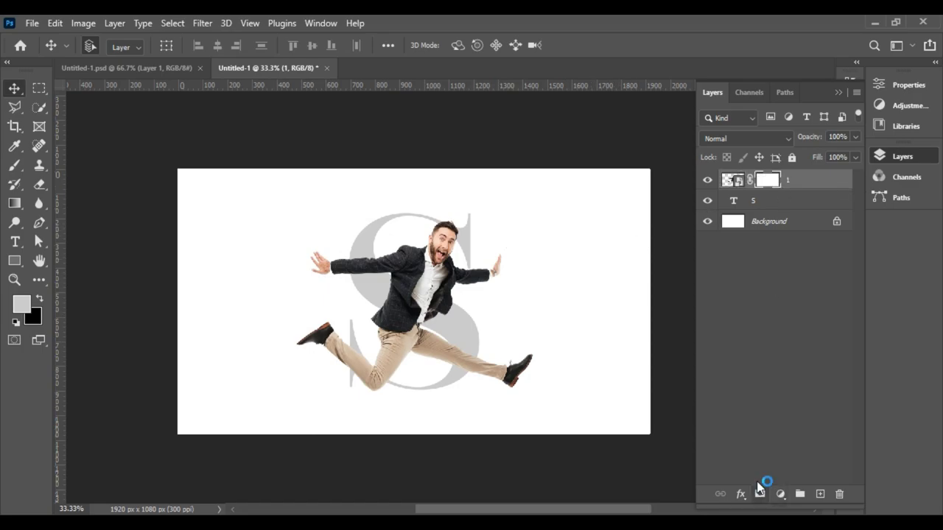
{"action": "left_click", "coordinate": [757, 200]}
{"action": "right_click", "coordinate": [737, 200]}
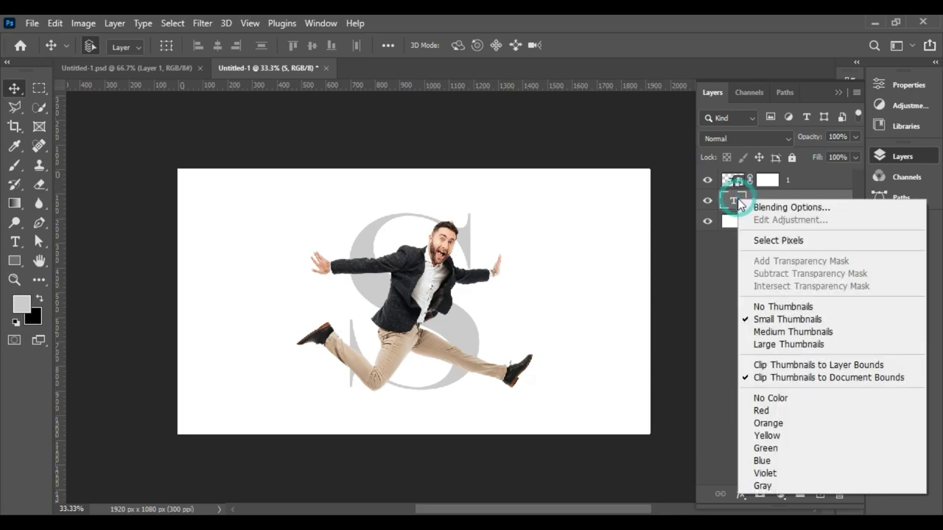
{"action": "left_click", "coordinate": [752, 240]}
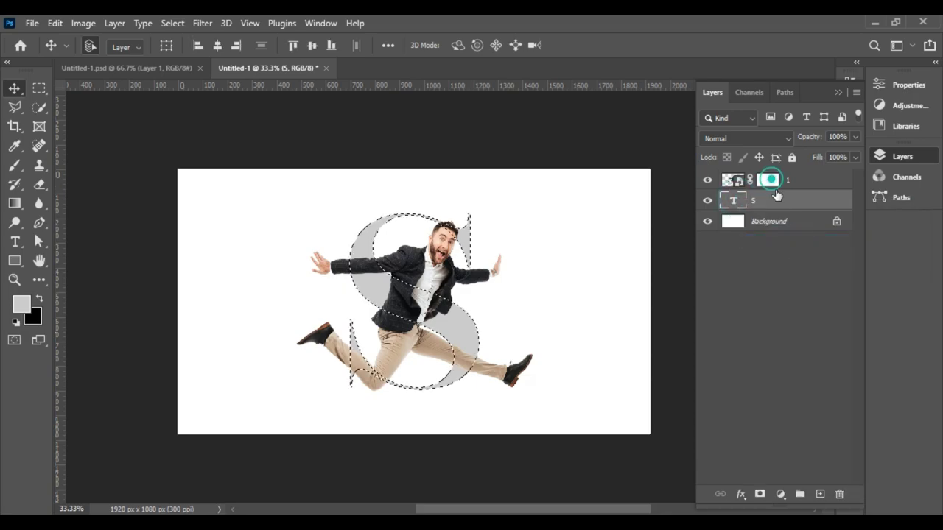
{"action": "left_click", "coordinate": [768, 180]}
- Set up a 99 px brush for painting the mask
{"action": "left_click", "coordinate": [38, 297]}
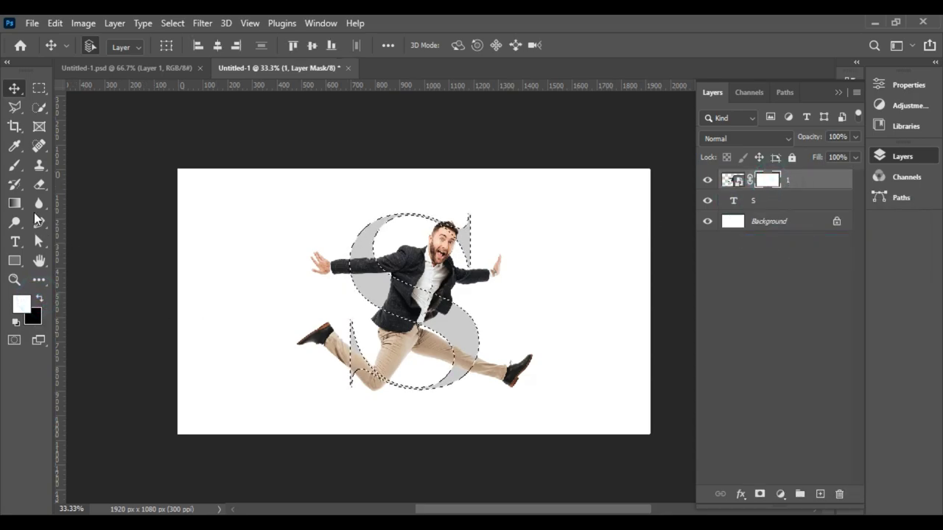
{"action": "right_click", "coordinate": [15, 165]}
{"action": "left_click", "coordinate": [59, 164]}
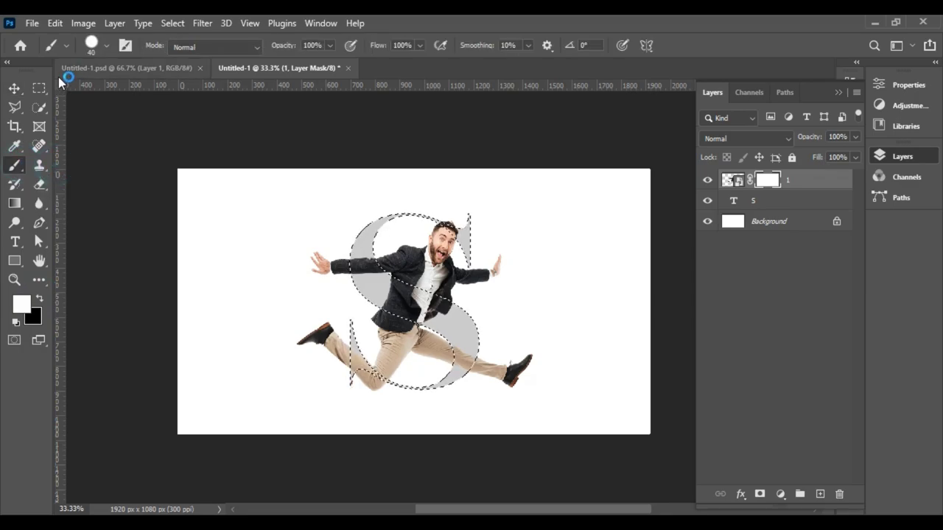
{"action": "left_click", "coordinate": [106, 45]}
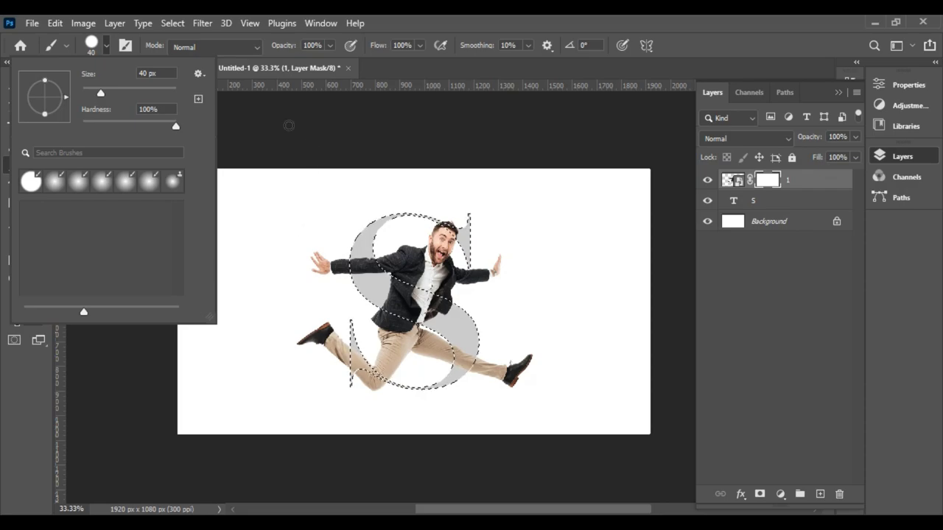
{"action": "left_click_drag", "start_coordinate": [101, 93], "coordinate": [129, 104]}
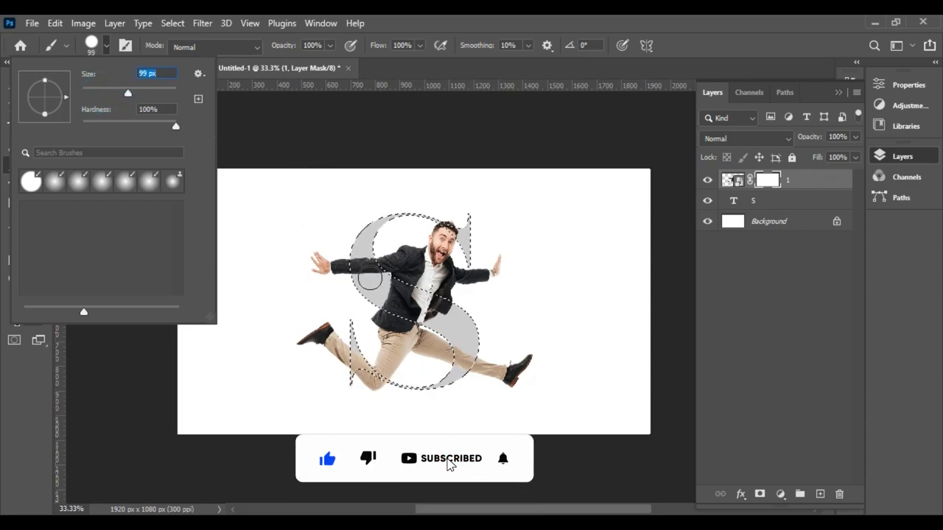
{"action": "left_click", "coordinate": [363, 274]}
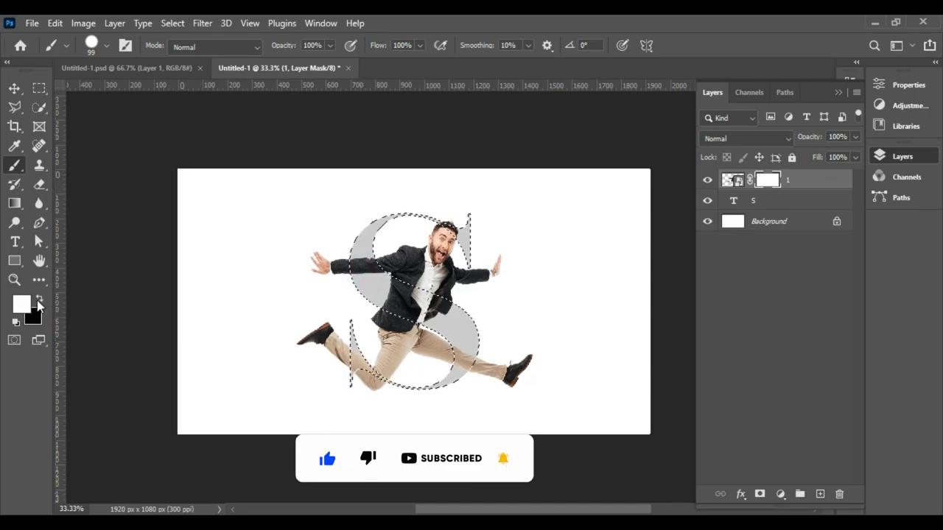
- Paint black on the mask to hide the leg over the lower S, then deselect
{"action": "left_click", "coordinate": [39, 300]}
{"action": "left_click_drag", "start_coordinate": [365, 293], "coordinate": [362, 249]}
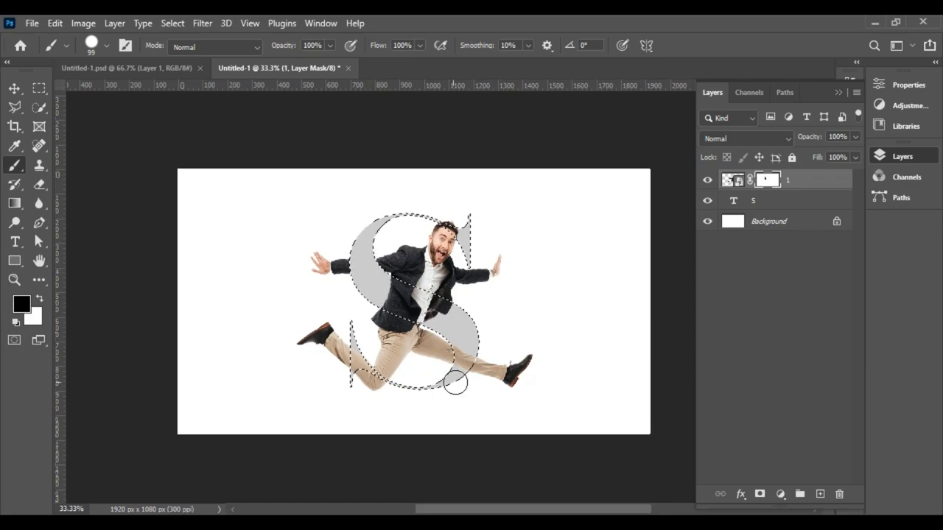
{"action": "left_click_drag", "start_coordinate": [454, 383], "coordinate": [468, 351]}
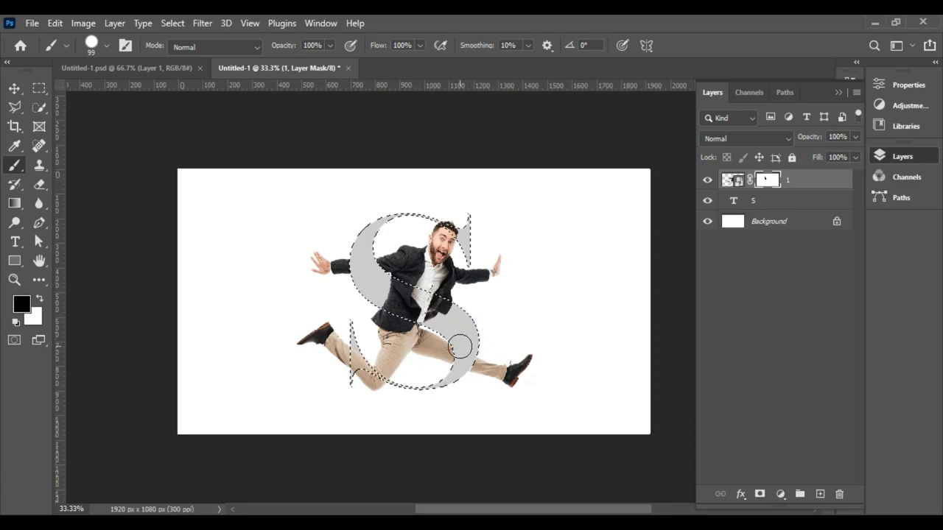
{"action": "left_click", "coordinate": [115, 24]}
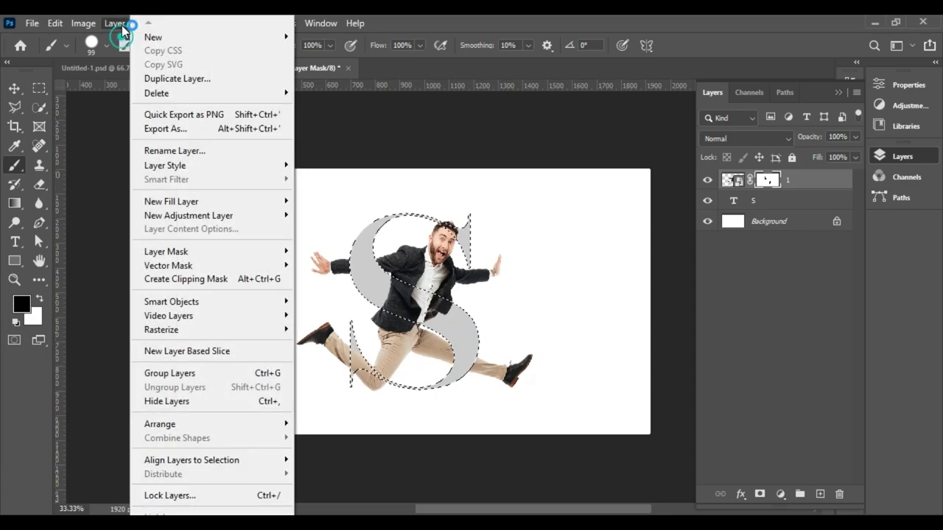
{"action": "mouse_move", "coordinate": [180, 28]}
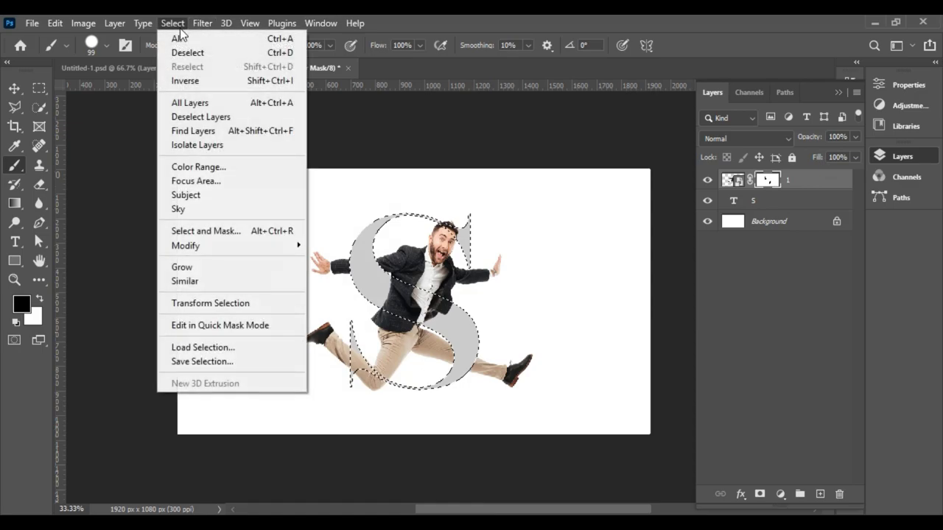
{"action": "left_click", "coordinate": [194, 53]}
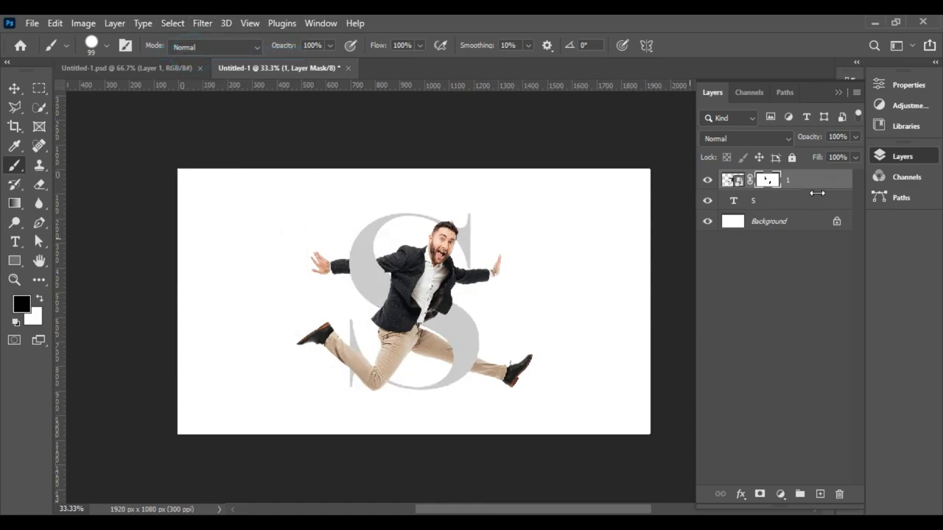
{"action": "key", "text": "ctrl+2"}
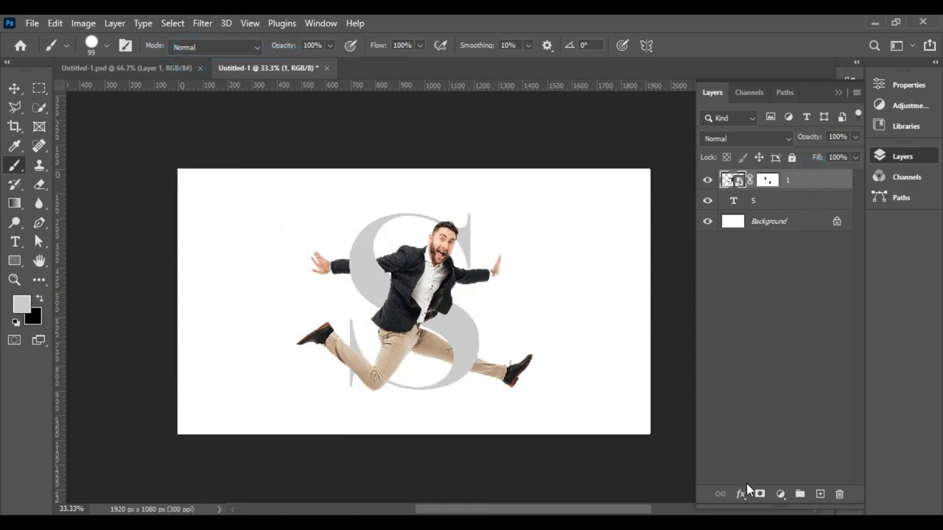
- Add a Black & White adjustment clipped to the man's layer, then select the S layer
{"action": "left_click", "coordinate": [780, 494]}
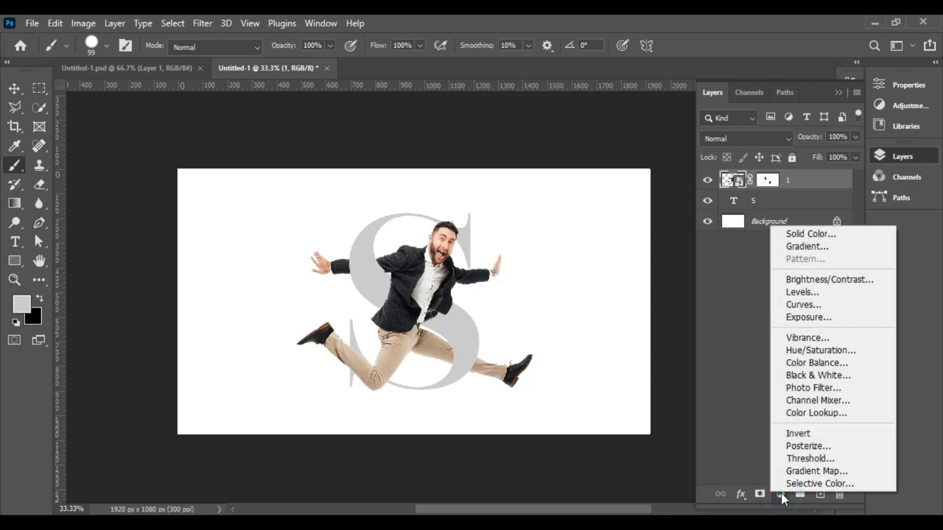
{"action": "left_click", "coordinate": [831, 374]}
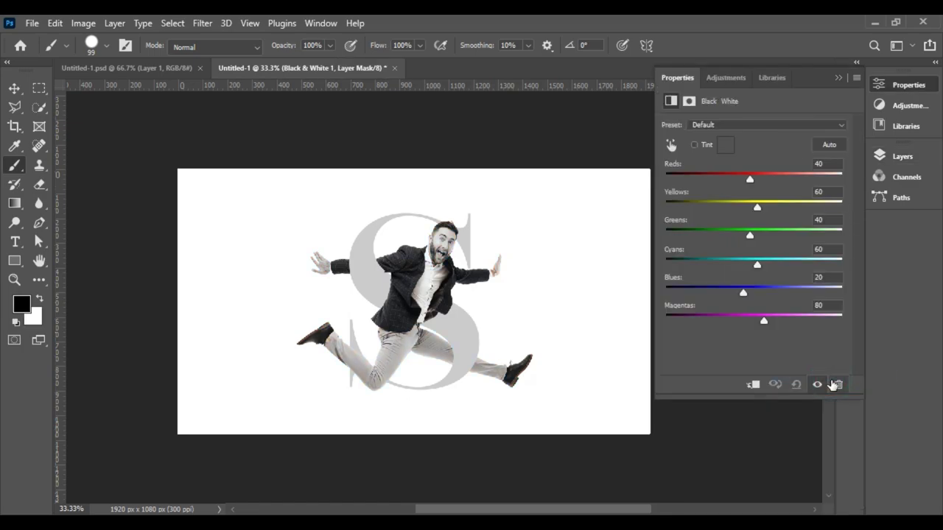
{"action": "left_click", "coordinate": [754, 386]}
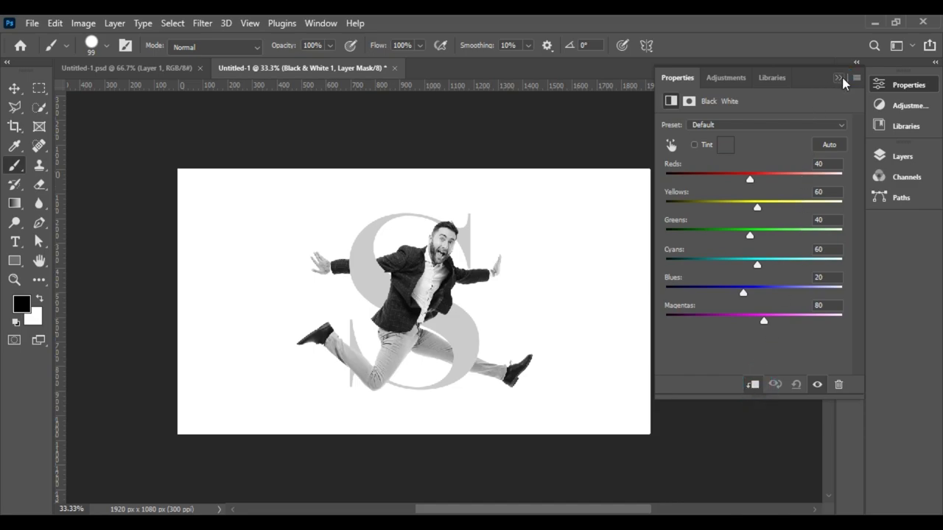
{"action": "left_click", "coordinate": [897, 157]}
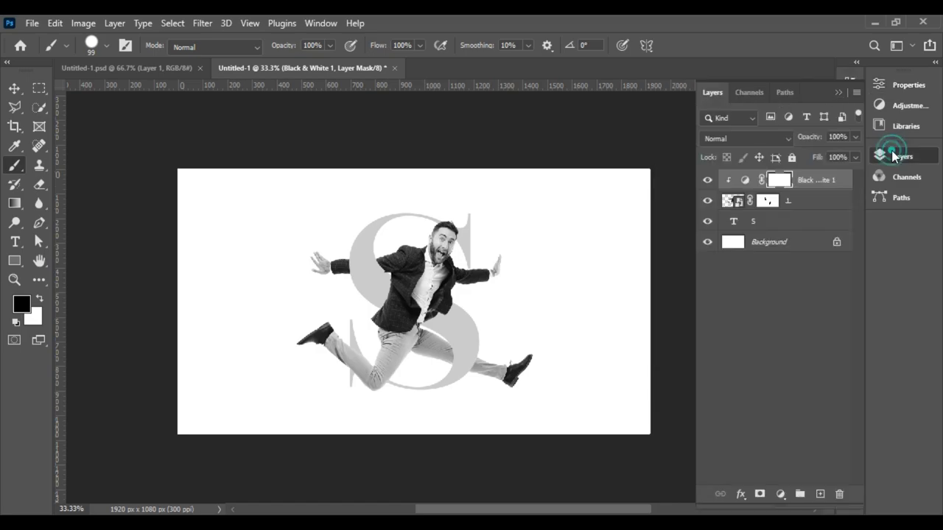
{"action": "left_click", "coordinate": [774, 220]}
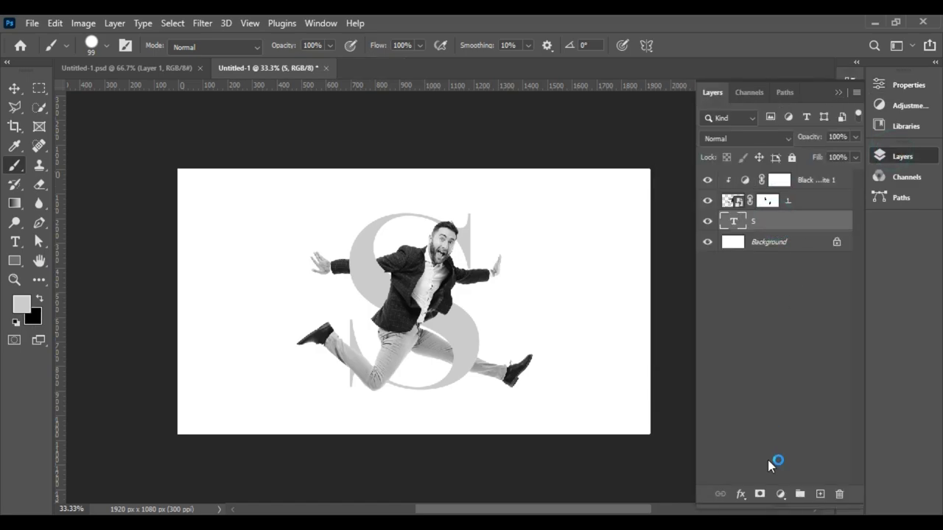
- Give the S Bevel & Emboss and a 49% Gradient Overlay, lowering Pattern Overlay opacity
{"action": "left_click", "coordinate": [741, 494]}
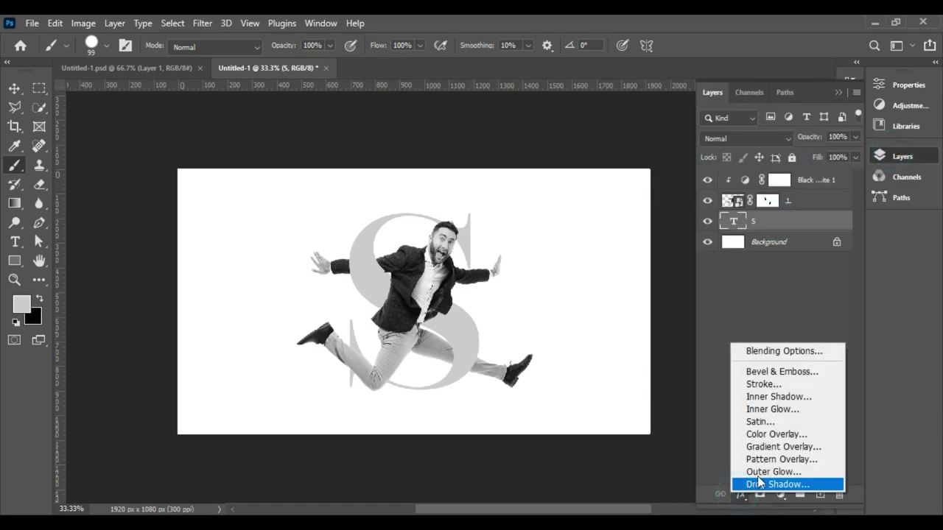
{"action": "left_click", "coordinate": [803, 373]}
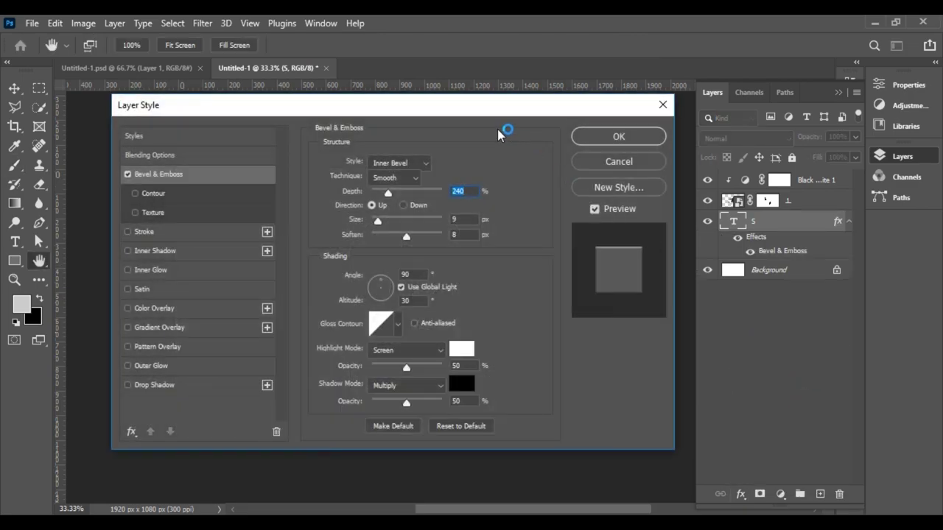
{"action": "left_click_drag", "start_coordinate": [454, 110], "coordinate": [788, 128]}
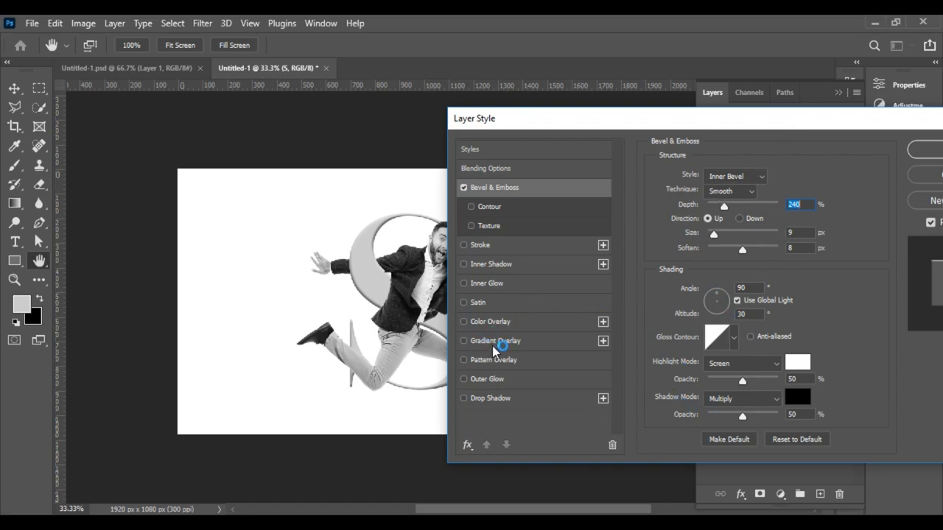
{"action": "left_click", "coordinate": [465, 342]}
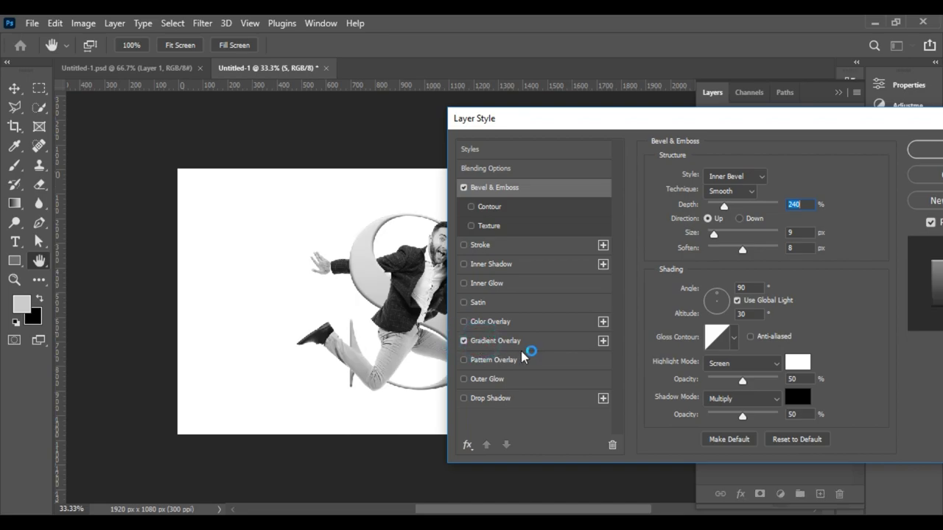
{"action": "left_click", "coordinate": [526, 347]}
{"action": "left_click", "coordinate": [738, 214]}
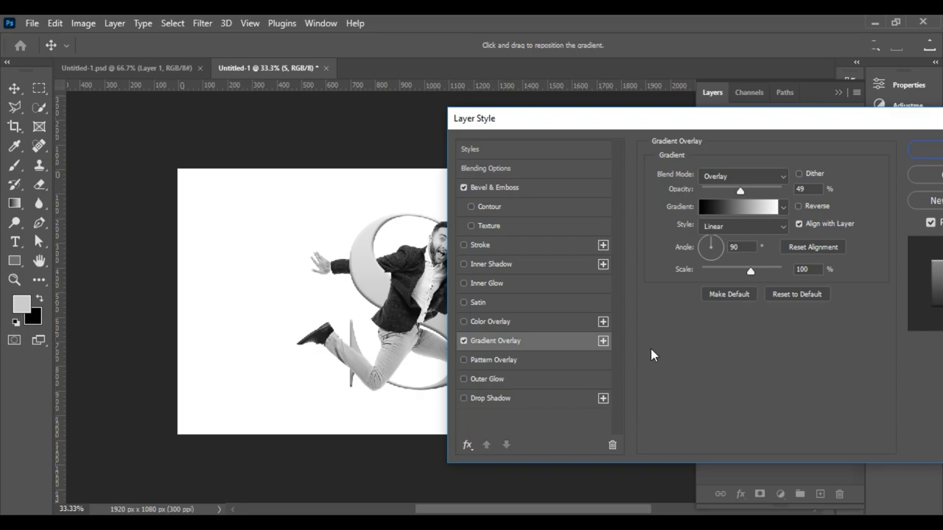
{"action": "left_click", "coordinate": [491, 363]}
{"action": "left_click", "coordinate": [484, 365]}
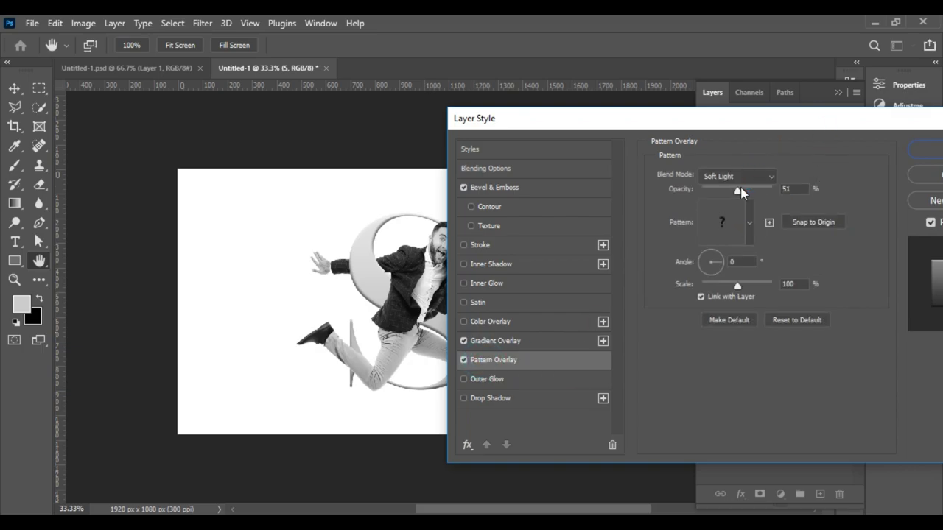
{"action": "left_click_drag", "start_coordinate": [738, 194], "coordinate": [728, 196]}
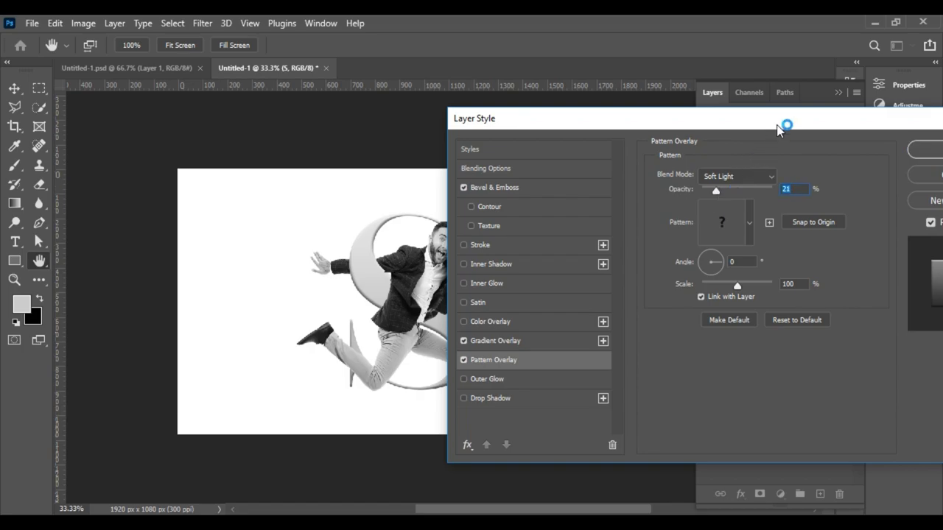
{"action": "left_click_drag", "start_coordinate": [785, 126], "coordinate": [621, 128]}
- Apply the S layer styles, add a new empty layer, and zoom in on the man
{"action": "left_click", "coordinate": [789, 153]}
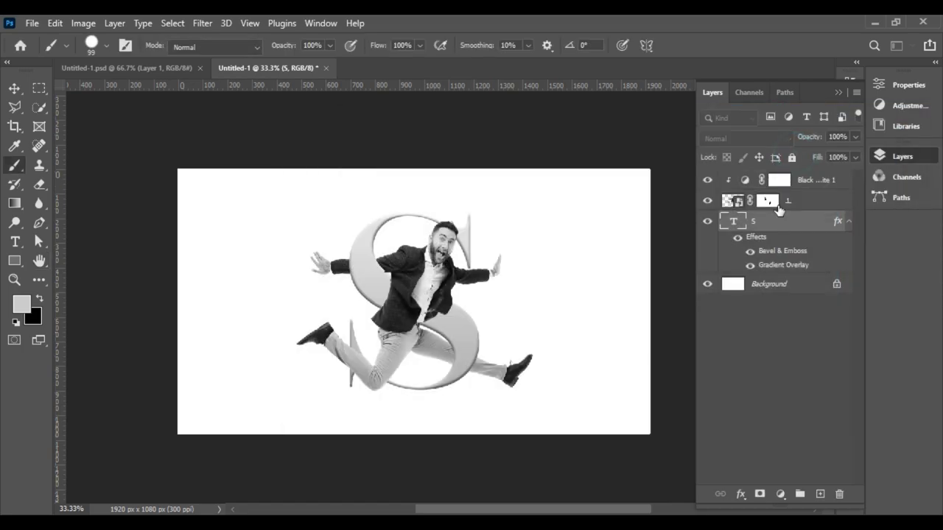
{"action": "left_click", "coordinate": [821, 495]}
{"action": "key", "text": "z"}
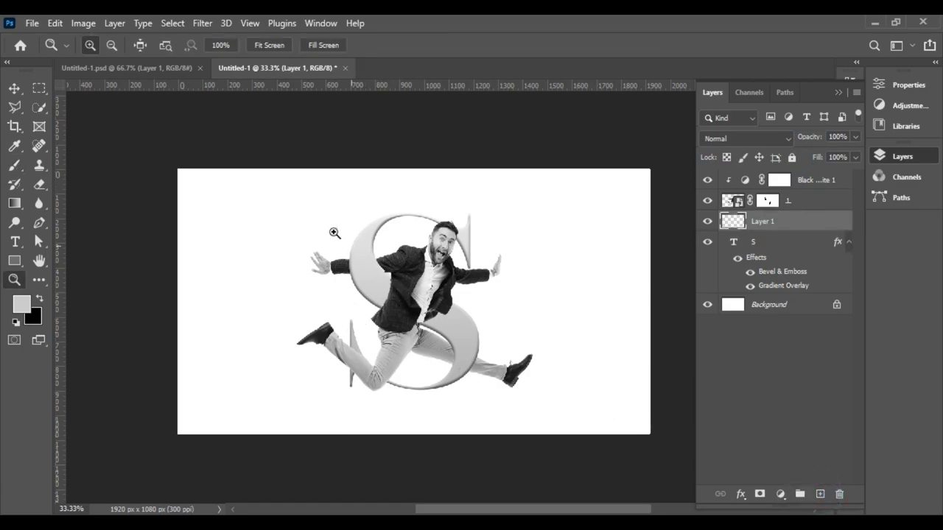
{"action": "left_click_drag", "start_coordinate": [326, 227], "coordinate": [491, 399]}
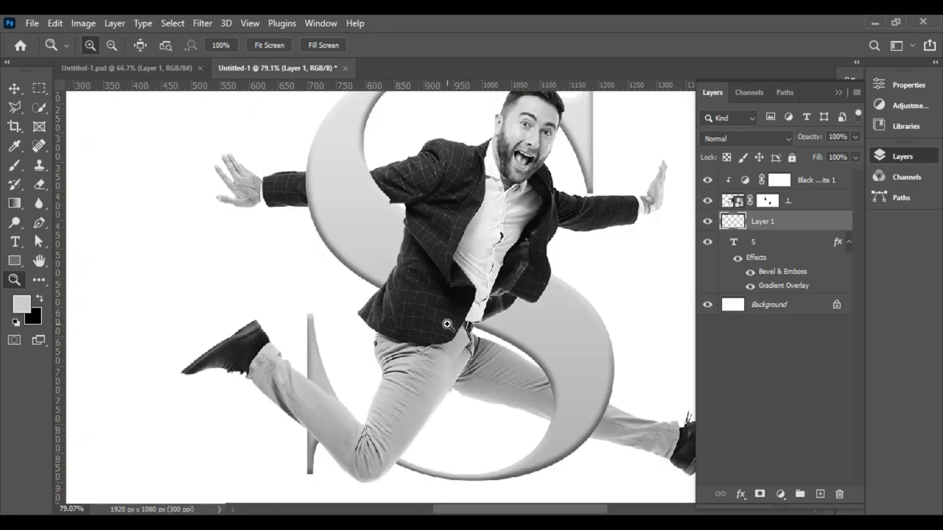
- Load the S pixels as a selection on the man's mask, then deselect
{"action": "left_click", "coordinate": [767, 200]}
{"action": "key", "text": "b"}
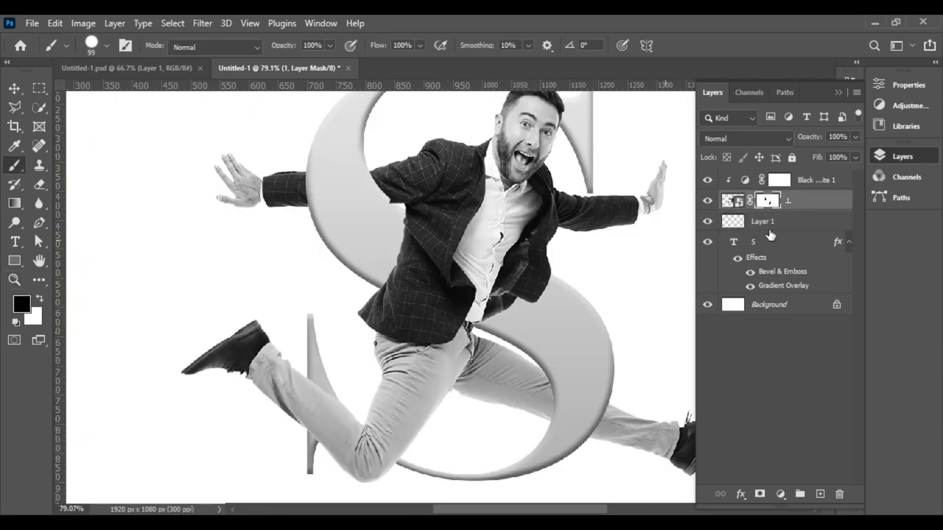
{"action": "left_click", "coordinate": [736, 245]}
{"action": "right_click", "coordinate": [733, 245]}
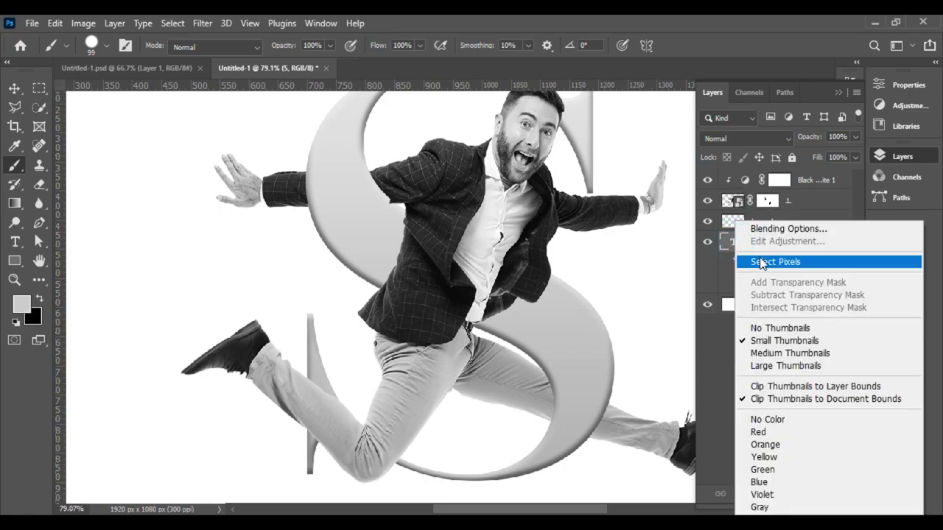
{"action": "left_click", "coordinate": [758, 261]}
{"action": "left_click", "coordinate": [766, 201]}
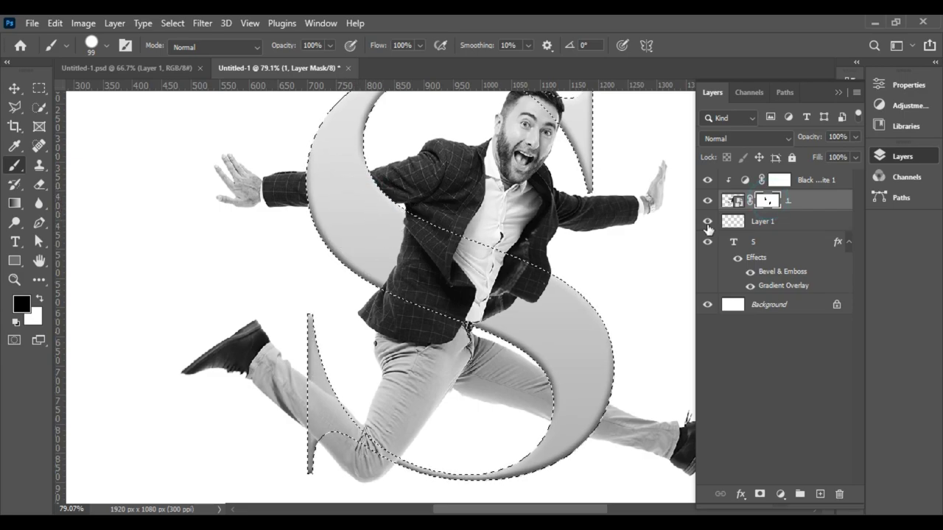
{"action": "key", "text": "ctrl+d"}
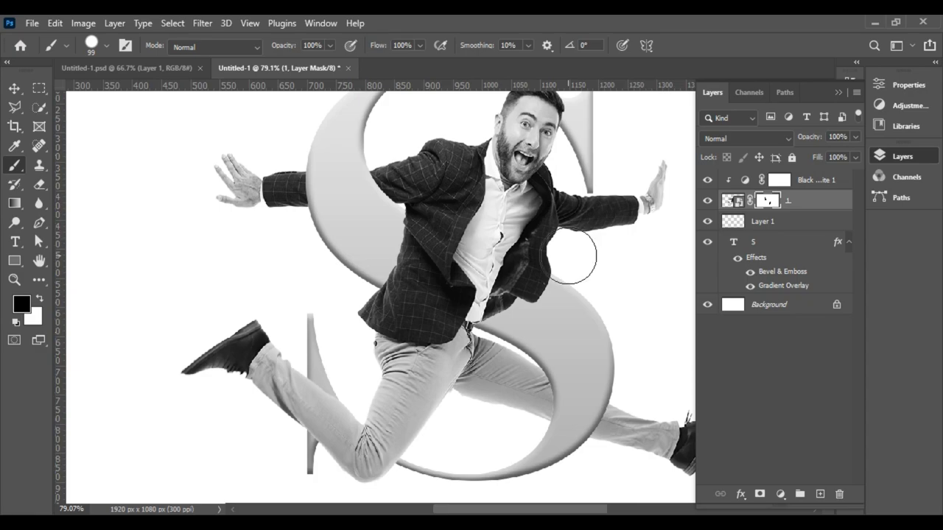
- Set a fully soft black brush on Layer 1 and undo a too-dark test stroke
{"action": "left_click", "coordinate": [773, 220]}
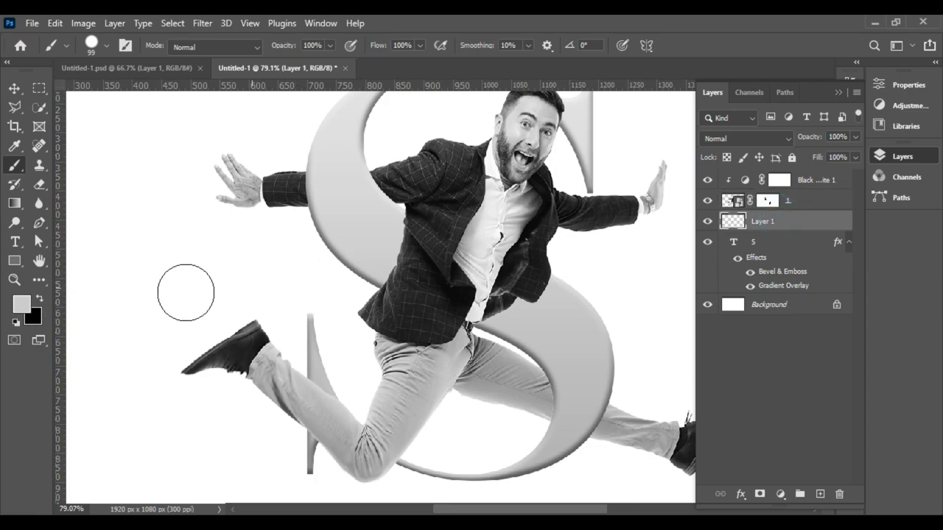
{"action": "left_click", "coordinate": [39, 297]}
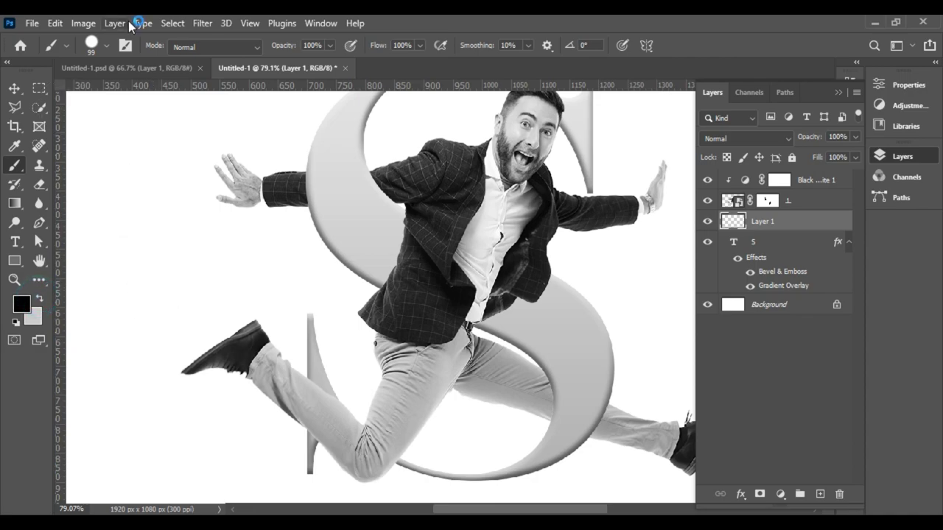
{"action": "left_click", "coordinate": [96, 44]}
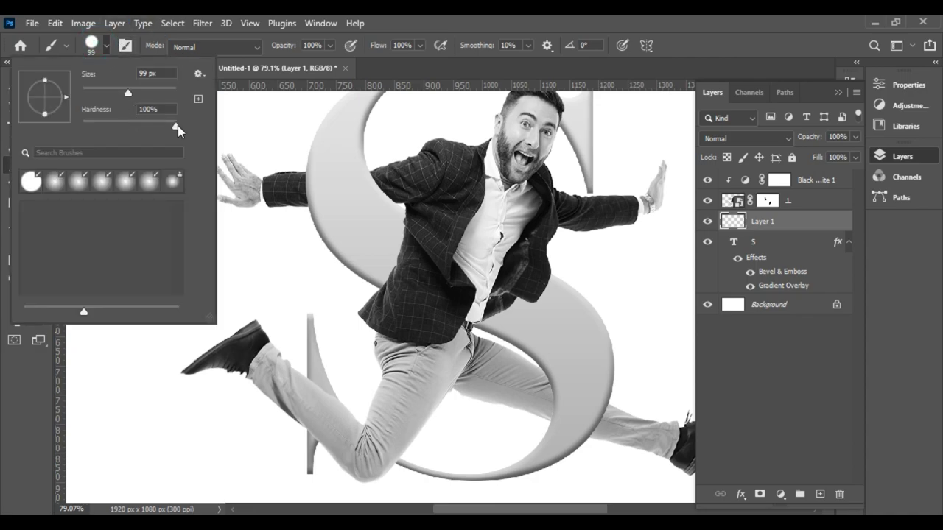
{"action": "left_click_drag", "start_coordinate": [175, 127], "coordinate": [82, 126]}
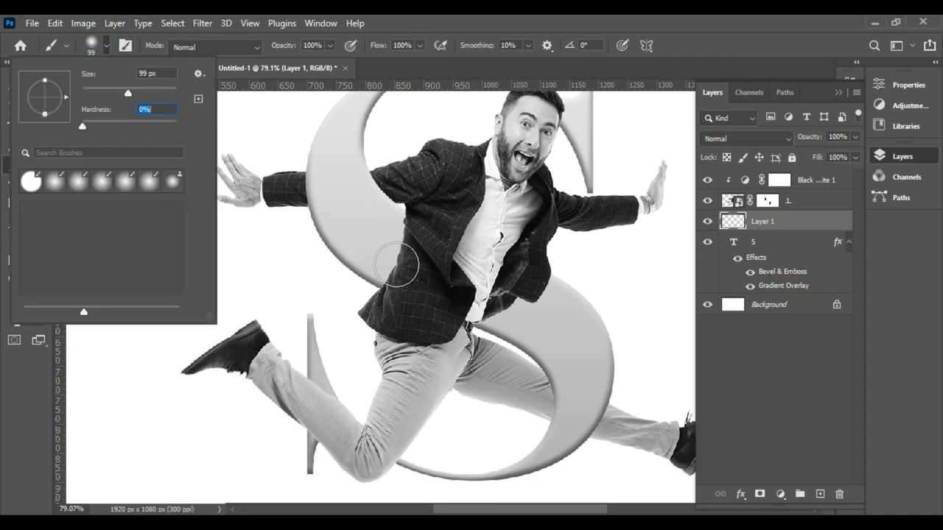
{"action": "mouse_move", "coordinate": [396, 265]}
{"action": "left_mouse_down"}
{"action": "mouse_move", "coordinate": [385, 263]}
{"action": "mouse_move", "coordinate": [387, 243]}
{"action": "mouse_move", "coordinate": [402, 237]}
{"action": "left_mouse_up"}
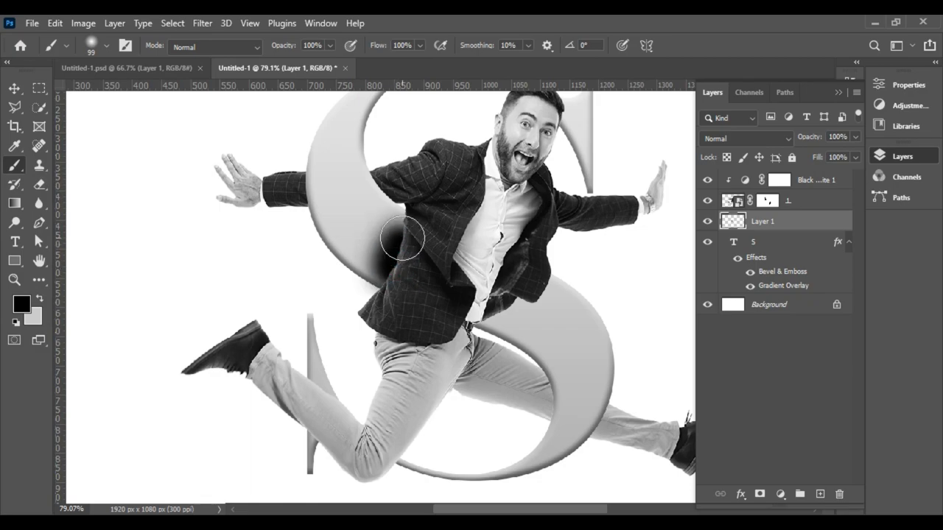
{"action": "key", "text": "ctrl+z"}
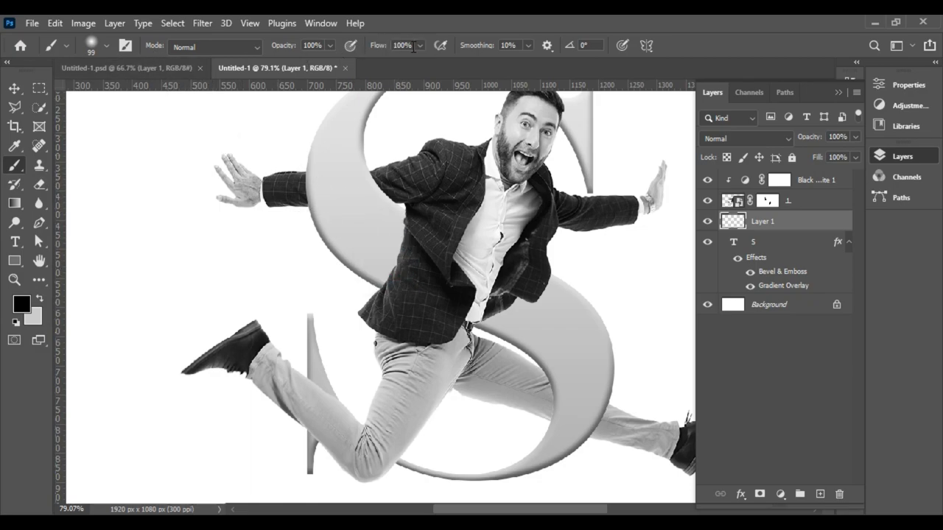
- At 30% brush opacity, paint faint shadows where the jacket and legs meet the S
{"action": "left_click", "coordinate": [330, 46]}
{"action": "left_click_drag", "start_coordinate": [329, 62], "coordinate": [310, 66]}
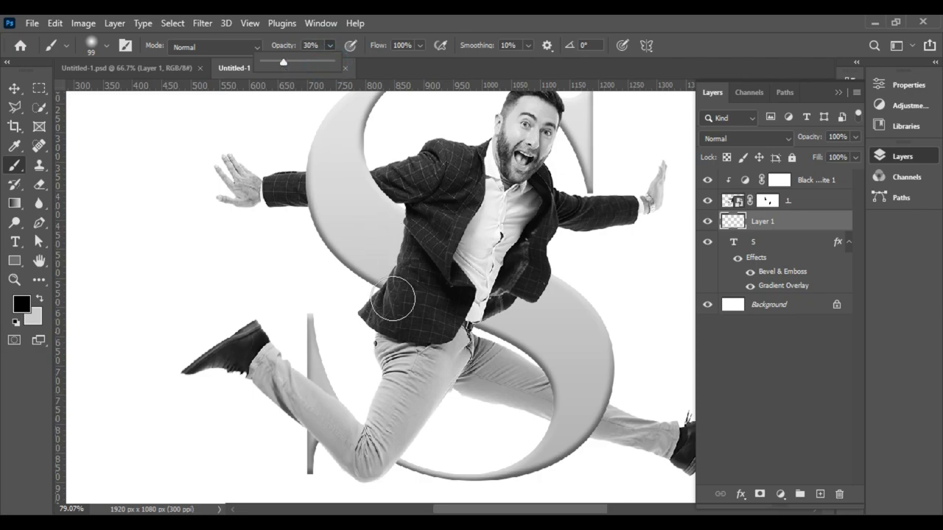
{"action": "mouse_move", "coordinate": [391, 294]}
{"action": "left_mouse_down"}
{"action": "mouse_move", "coordinate": [404, 217]}
{"action": "mouse_move", "coordinate": [377, 268]}
{"action": "left_mouse_up"}
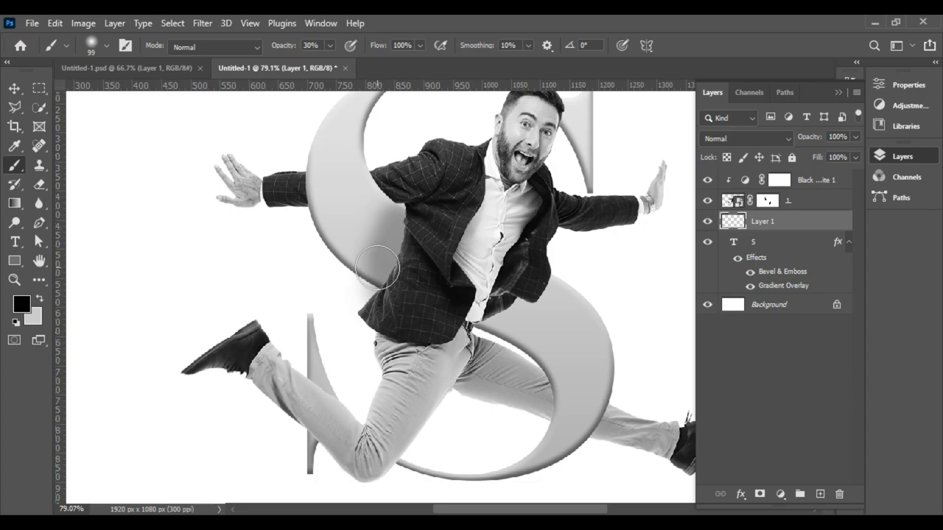
{"action": "mouse_move", "coordinate": [492, 313]}
{"action": "left_mouse_down"}
{"action": "mouse_move", "coordinate": [486, 305]}
{"action": "mouse_move", "coordinate": [518, 291]}
{"action": "mouse_move", "coordinate": [534, 264]}
{"action": "mouse_move", "coordinate": [532, 283]}
{"action": "mouse_move", "coordinate": [497, 317]}
{"action": "mouse_move", "coordinate": [464, 322]}
{"action": "mouse_move", "coordinate": [338, 440]}
{"action": "mouse_move", "coordinate": [326, 396]}
{"action": "mouse_move", "coordinate": [309, 380]}
{"action": "mouse_move", "coordinate": [424, 434]}
{"action": "left_mouse_up"}
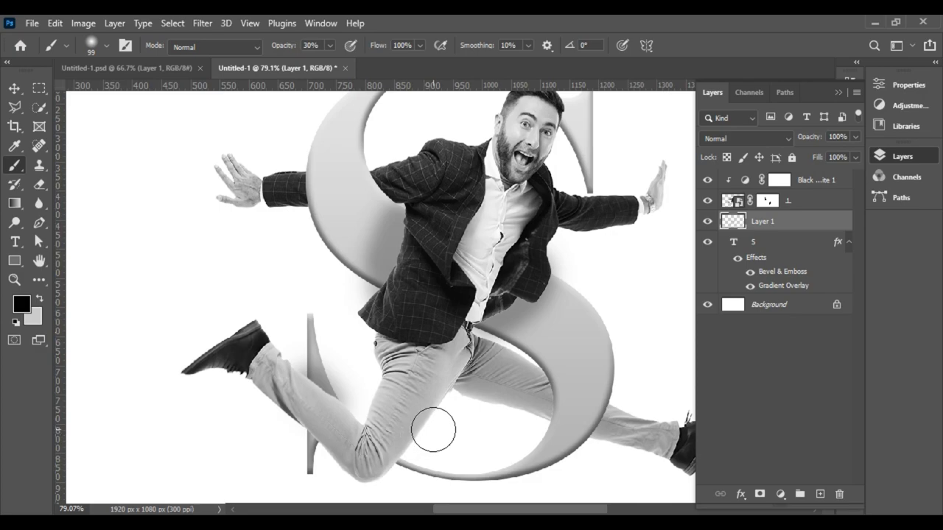
{"action": "key", "text": "ctrl+minus"}
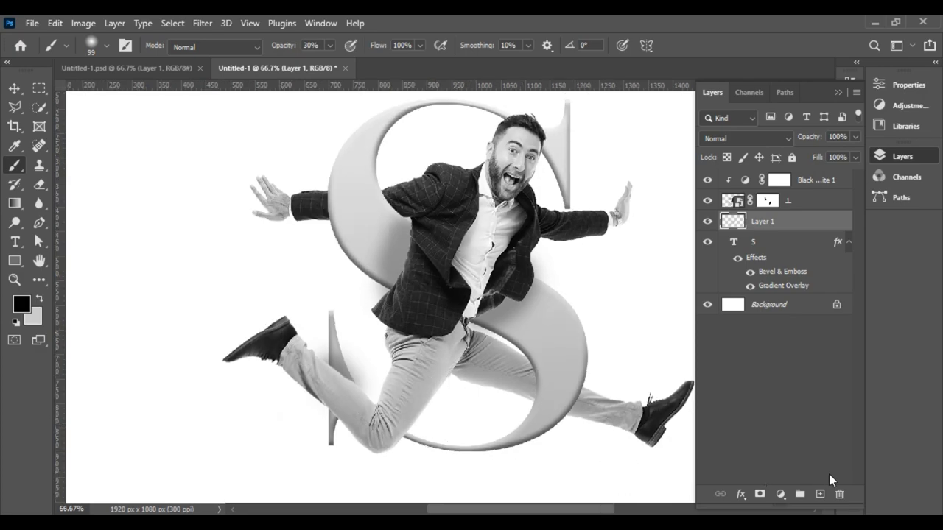
- Add Layer 2 and clip Layer 1's shading to the S letter
{"action": "left_click", "coordinate": [821, 495]}
{"action": "key", "text": "ctrl+minus"}
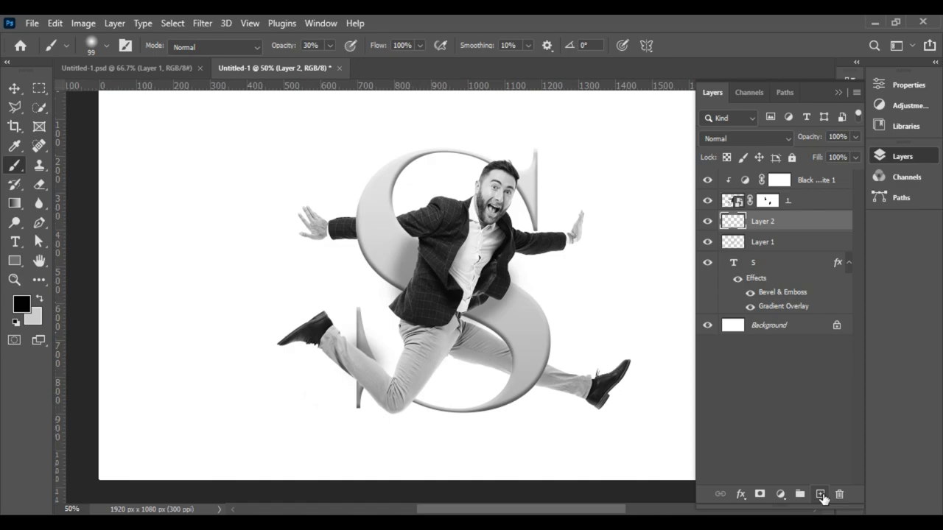
{"action": "left_click", "coordinate": [792, 243]}
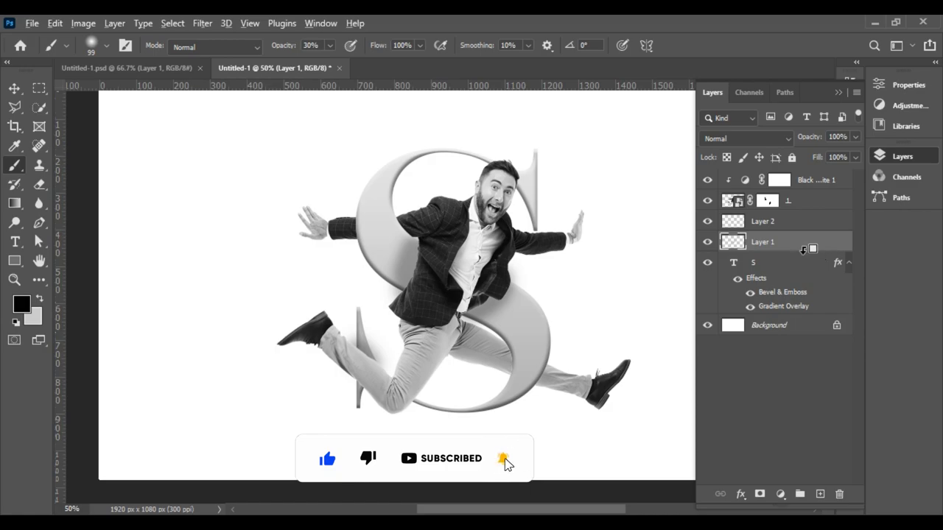
{"action": "left_click", "coordinate": [802, 250], "text": "alt"}
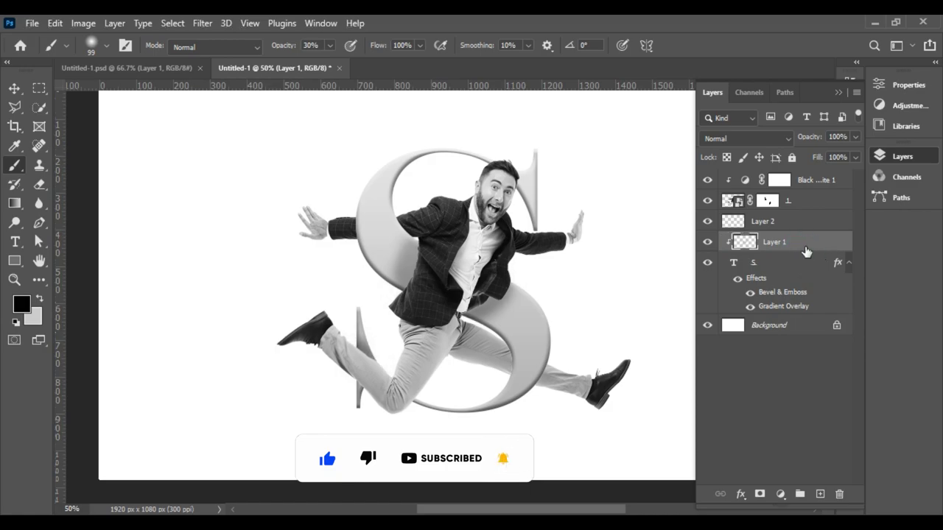
{"action": "left_click", "coordinate": [763, 220]}
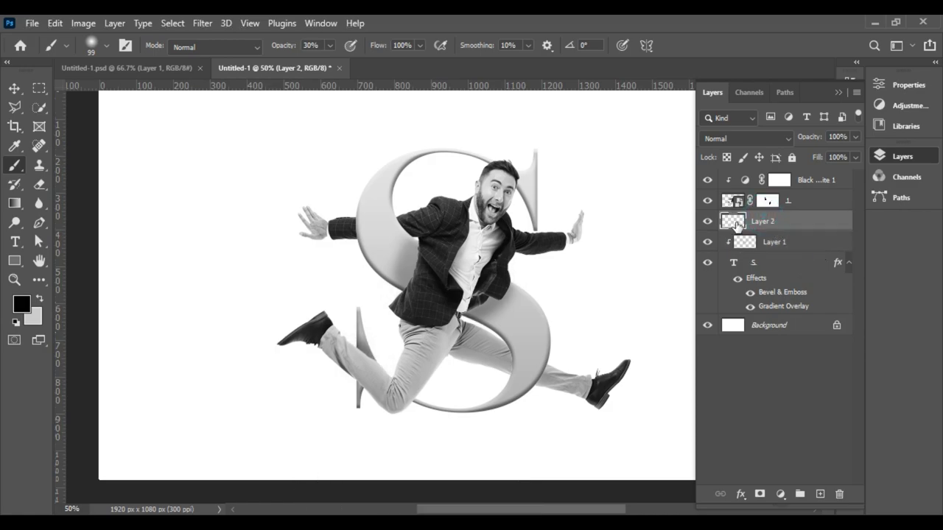
- Paint a soft grey 175 px shadow dab on Layer 2 below the man
{"action": "key", "text": "ctrl+minus"}
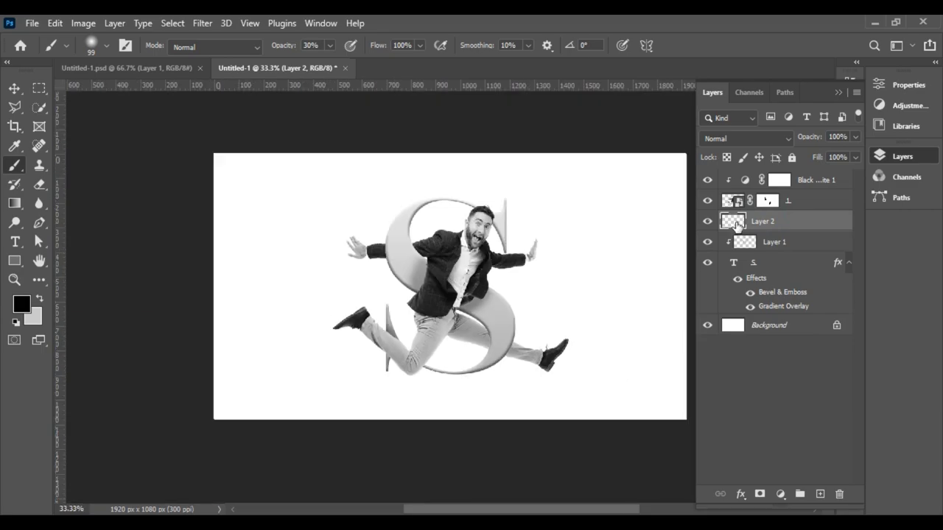
{"action": "left_click", "coordinate": [106, 49]}
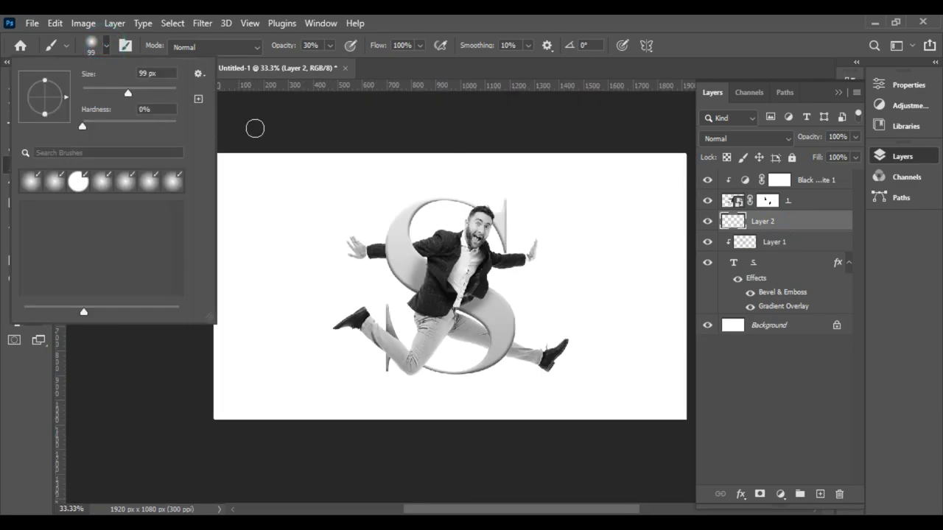
{"action": "left_click", "coordinate": [377, 67]}
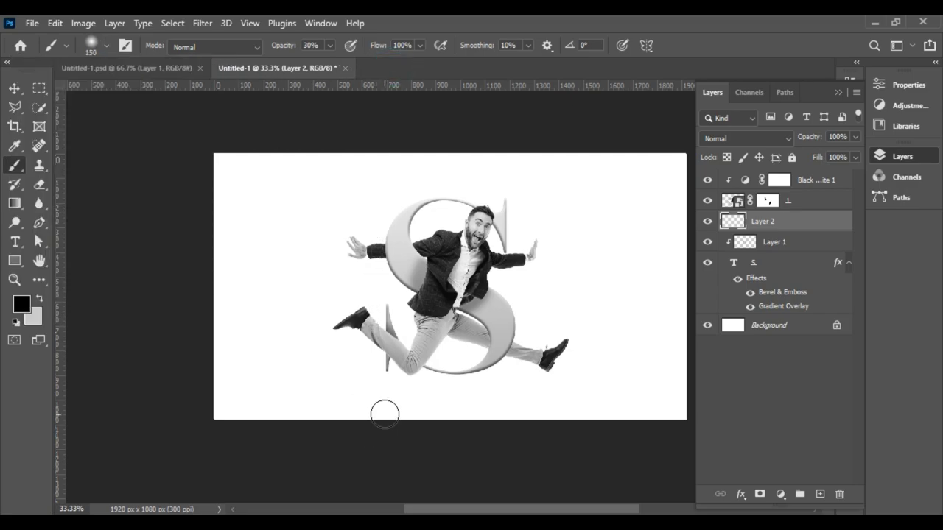
{"action": "key", "text": "bracketright"}
{"action": "key", "text": "bracketright"}
{"action": "key", "text": "bracketright"}
{"action": "key", "text": "bracketright"}
{"action": "key", "text": "bracketright"}
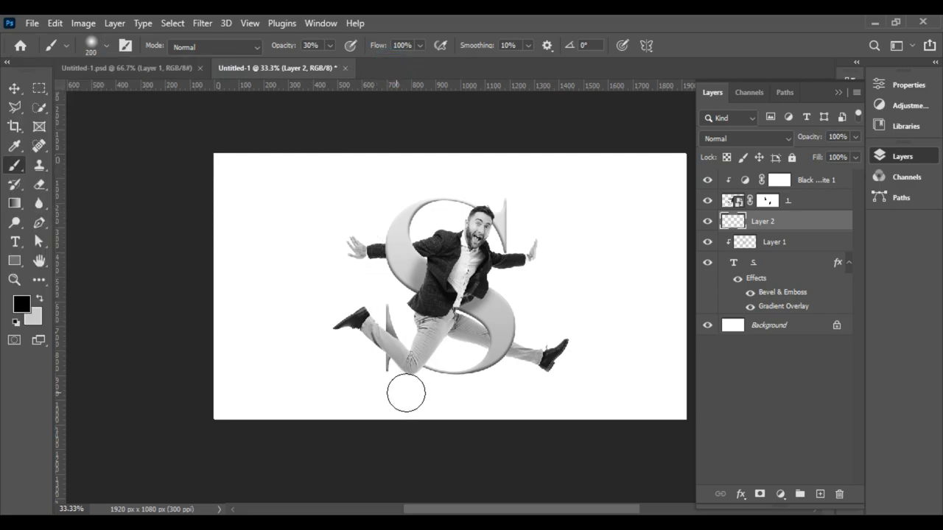
{"action": "key", "text": "bracketleft"}
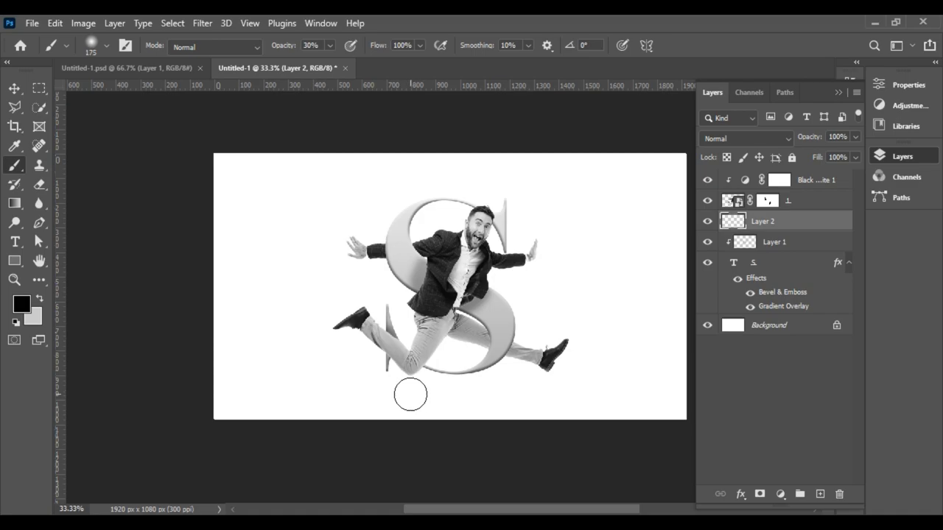
{"action": "left_click", "coordinate": [410, 395]}
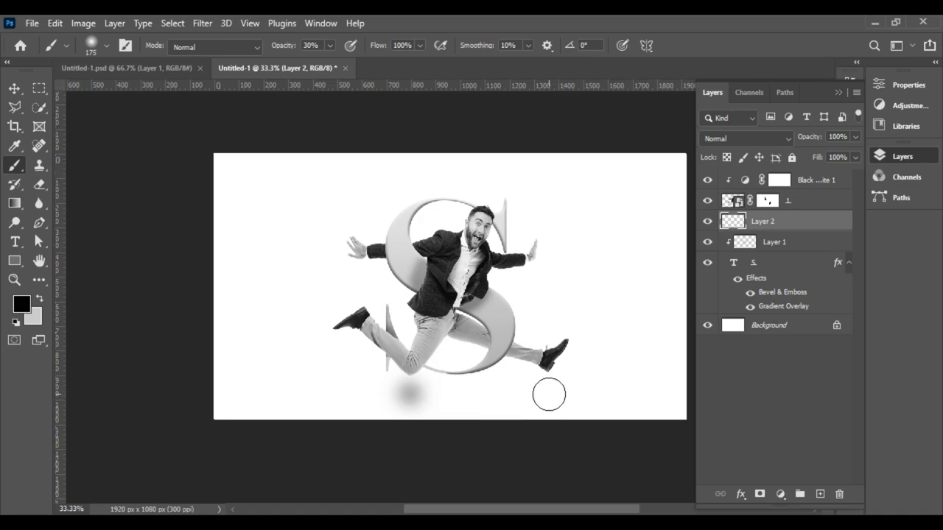
- Flatten the ground shadow to about 40% height and move it up under the figure
{"action": "key", "text": "ctrl+t"}
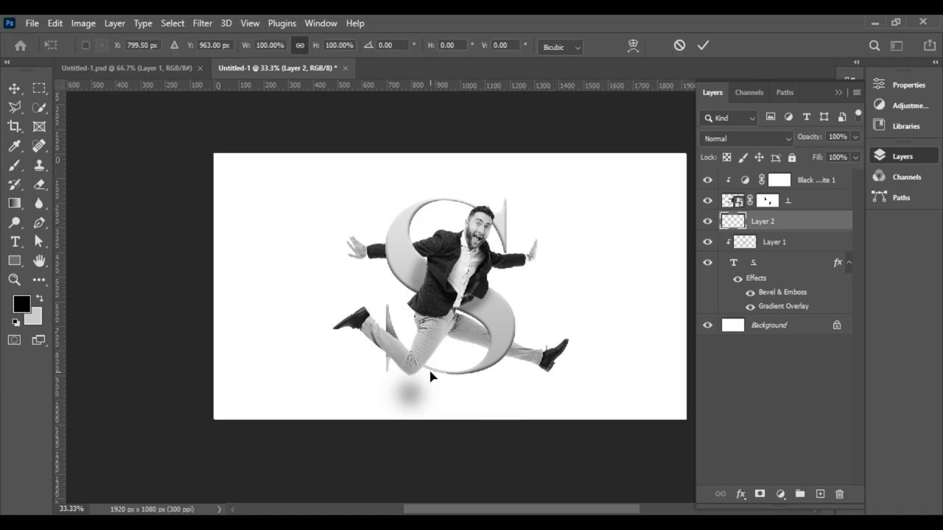
{"action": "left_click_drag", "start_coordinate": [412, 356], "coordinate": [412, 395]}
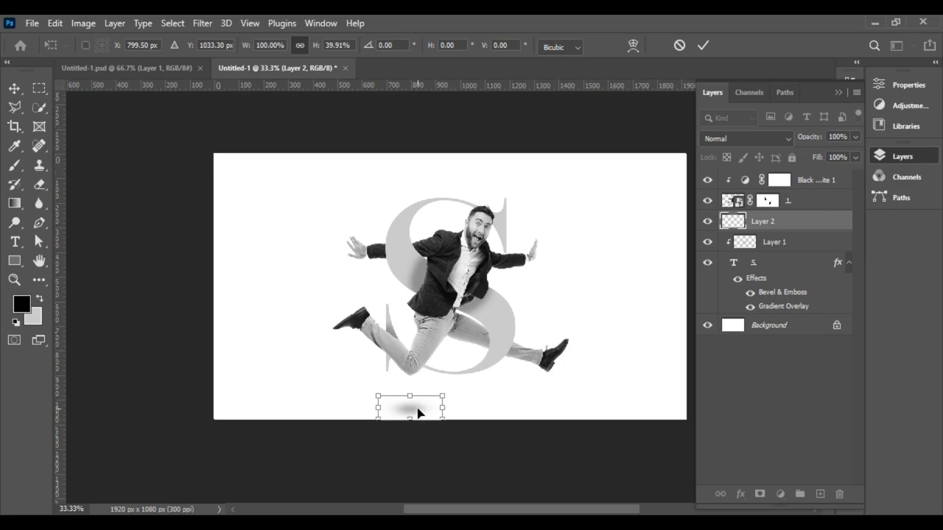
{"action": "left_click_drag", "start_coordinate": [417, 414], "coordinate": [417, 398]}
{"action": "key", "text": "Up"}
{"action": "key", "text": "Up"}
{"action": "key", "text": "Return"}
{"action": "key", "text": "b"}
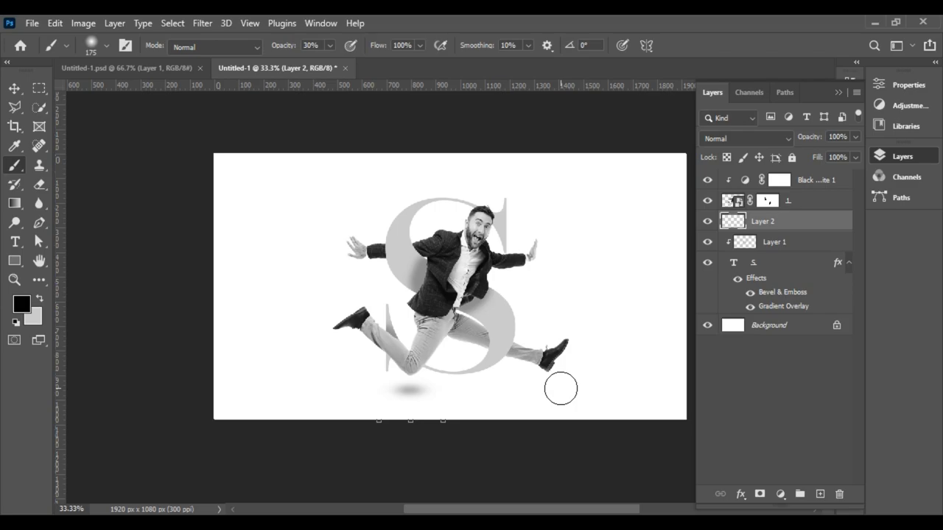
- Duplicate the shadow layer and move the copy under the man's right foot
{"action": "key", "text": "ctrl+j"}
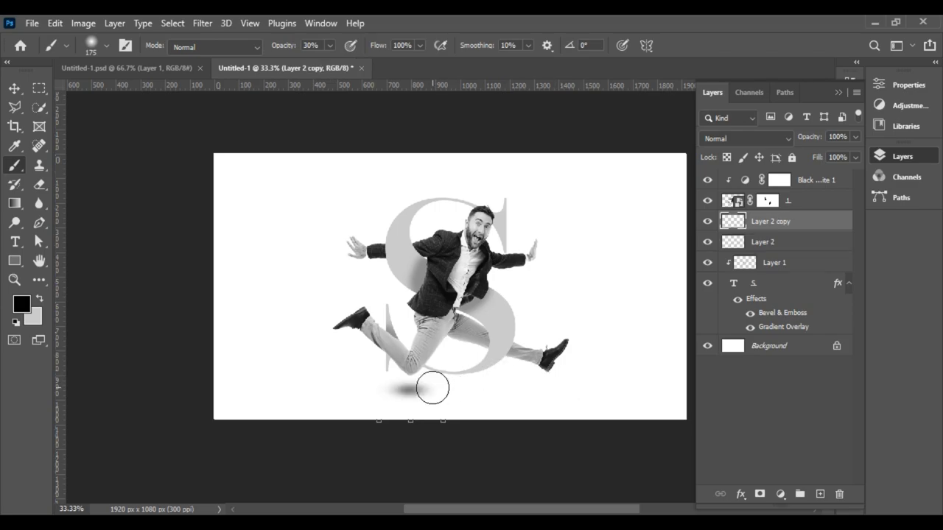
{"action": "left_click", "coordinate": [15, 89]}
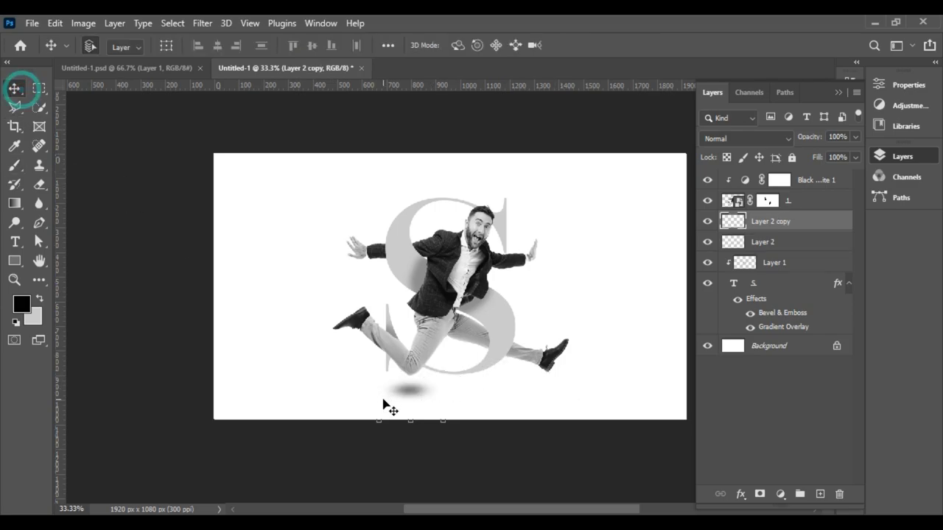
{"action": "left_click_drag", "start_coordinate": [409, 392], "coordinate": [542, 400]}
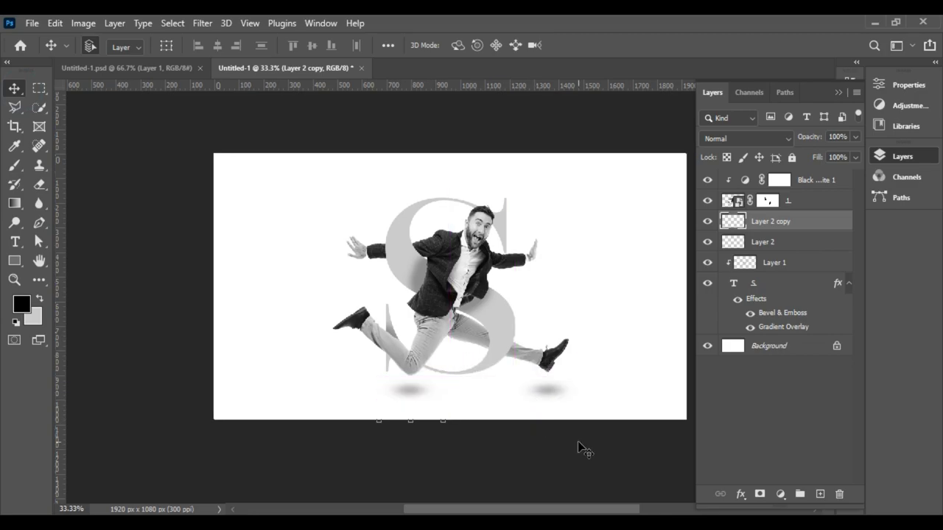
{"action": "left_click", "coordinate": [777, 410]}
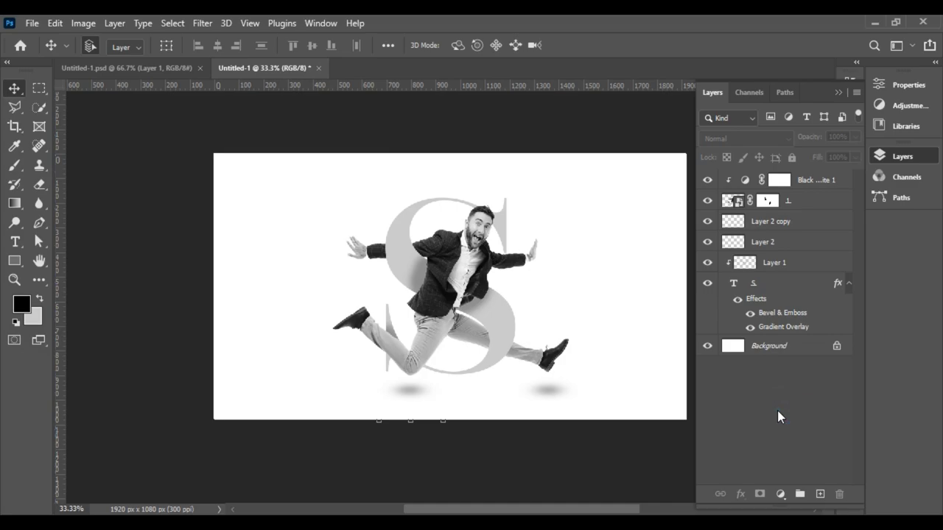
{"action": "key", "text": "ctrl+minus"}
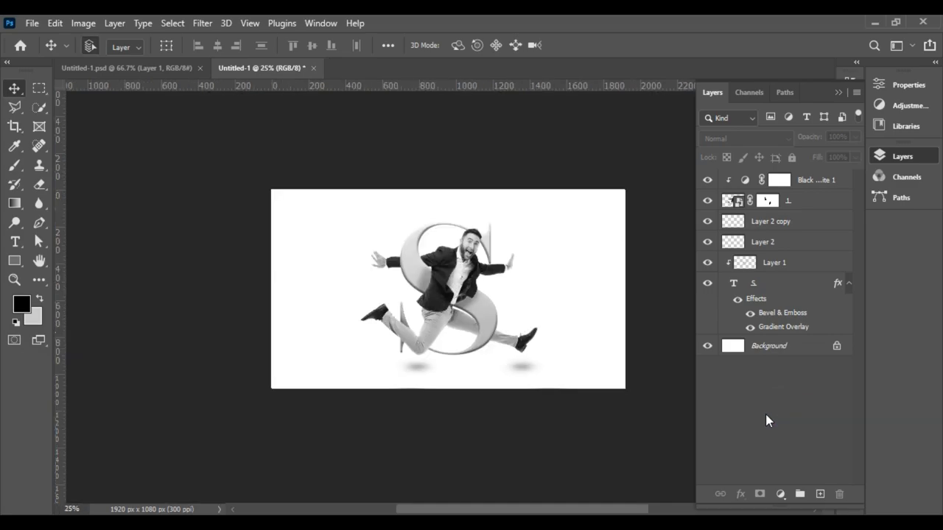
{"action": "key", "text": "z"}
{"action": "left_click_drag", "start_coordinate": [268, 189], "coordinate": [662, 401]}
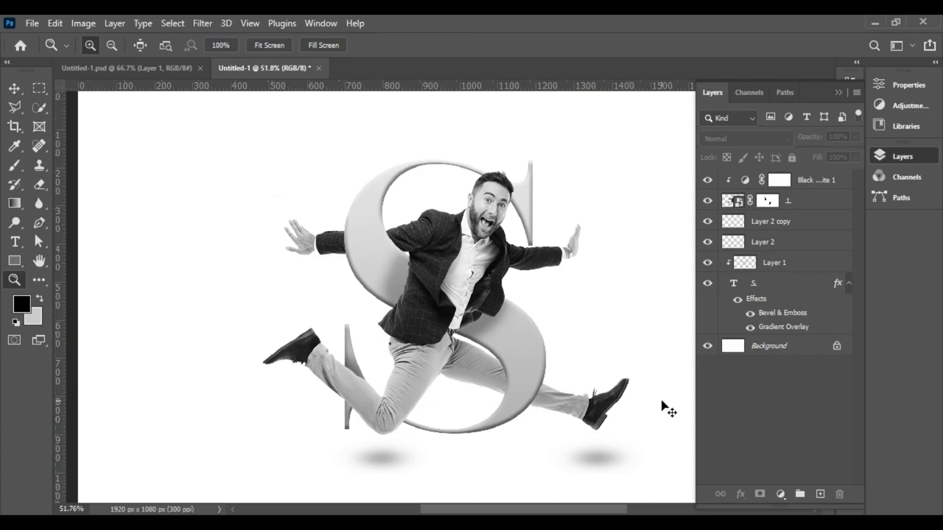
{"action": "key", "text": "ctrl+minus"}
{"action": "key", "text": "ctrl+minus"}
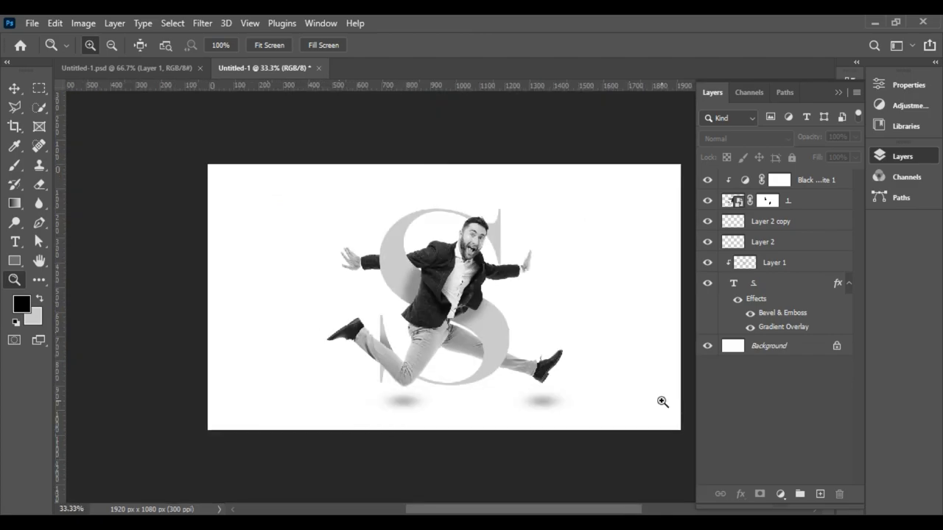